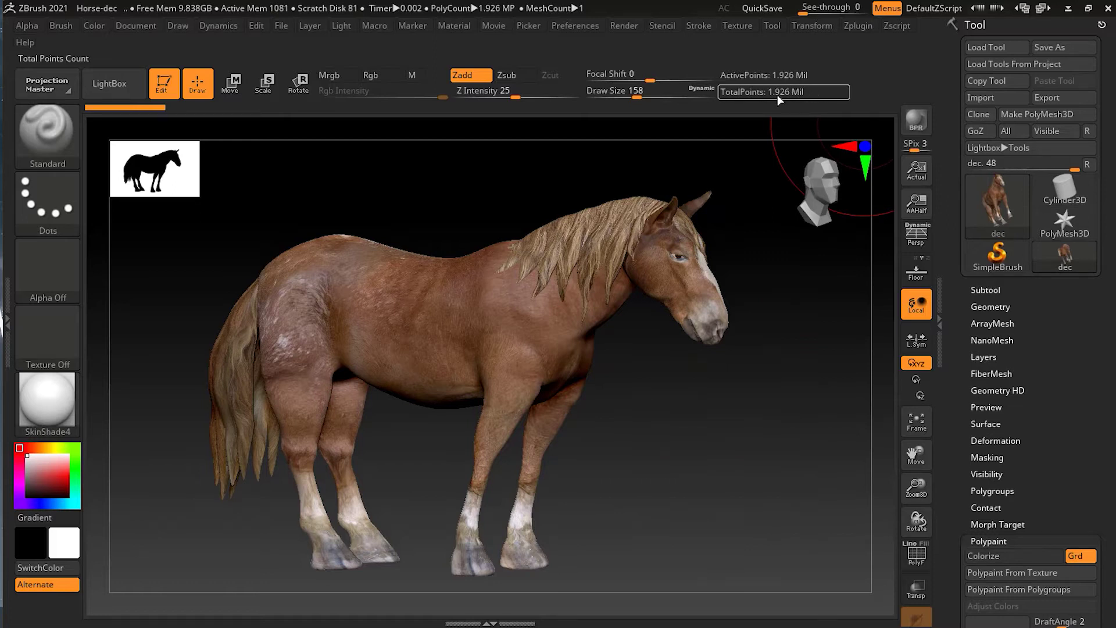
Step: Expand the Subtool list to show the horse's single 'dec' subtool at 1.926 million points
{"action": "left_click", "coordinate": [994, 289]}
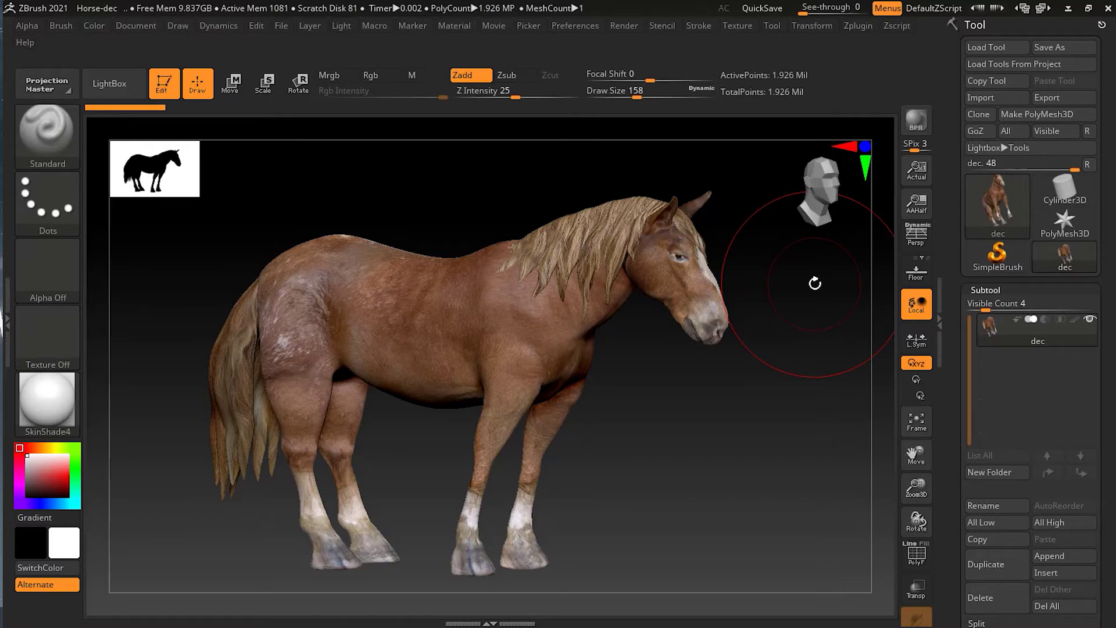
Step: Dock the expanded Decimation Master plugin in the left tray and switch on polypaint preservation
{"action": "left_click", "coordinate": [854, 27]}
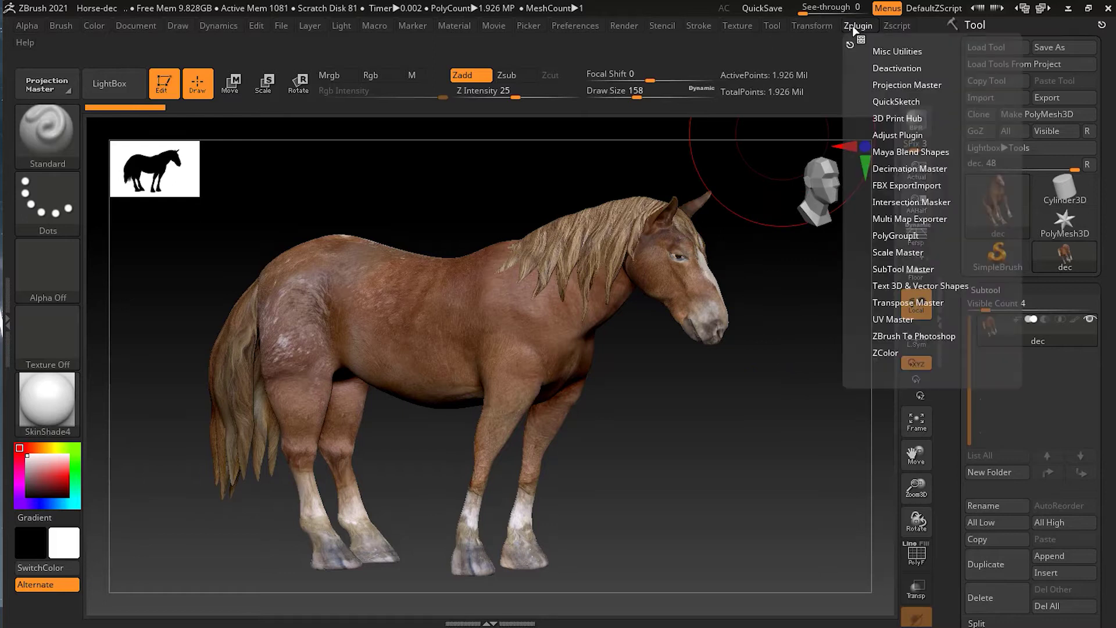
{"action": "left_click", "coordinate": [906, 168]}
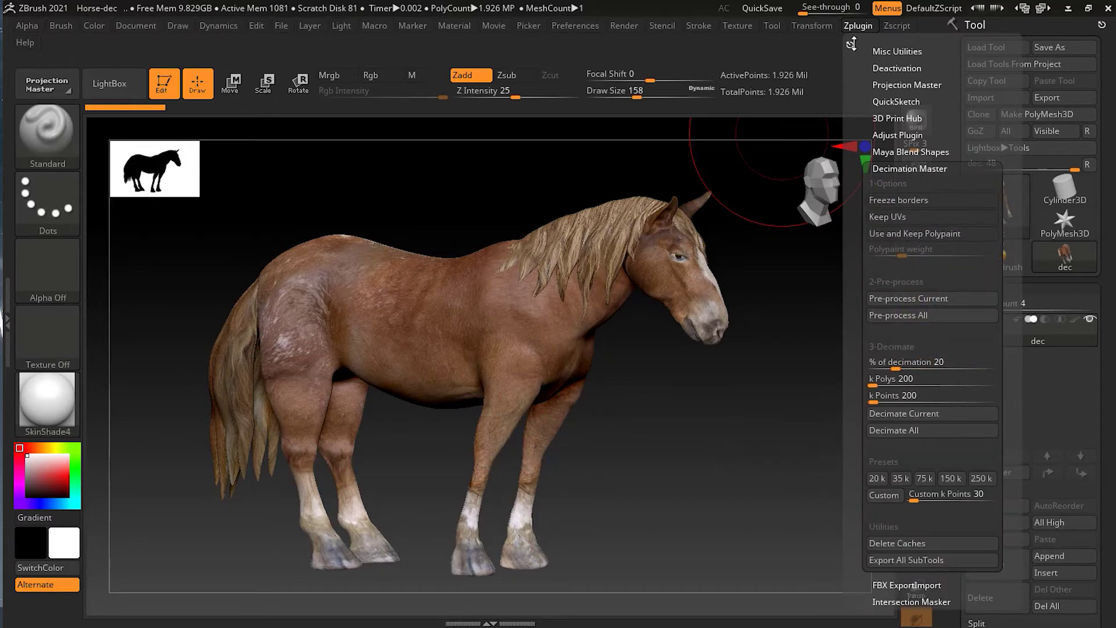
{"action": "left_click_drag", "start_coordinate": [849, 45], "coordinate": [70, 174]}
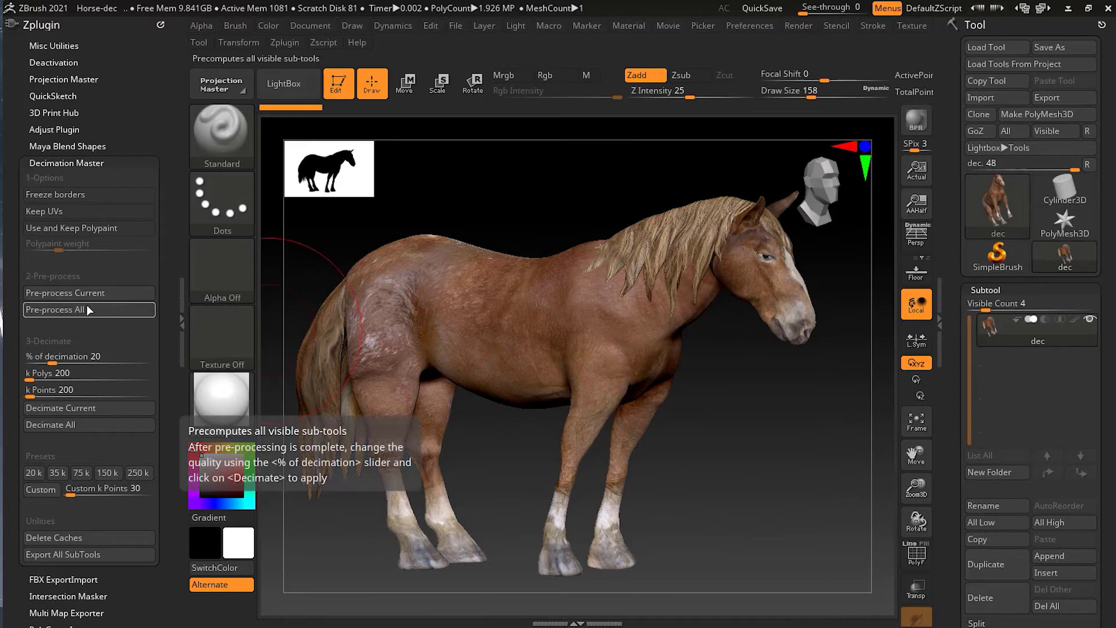
{"action": "left_click", "coordinate": [91, 229]}
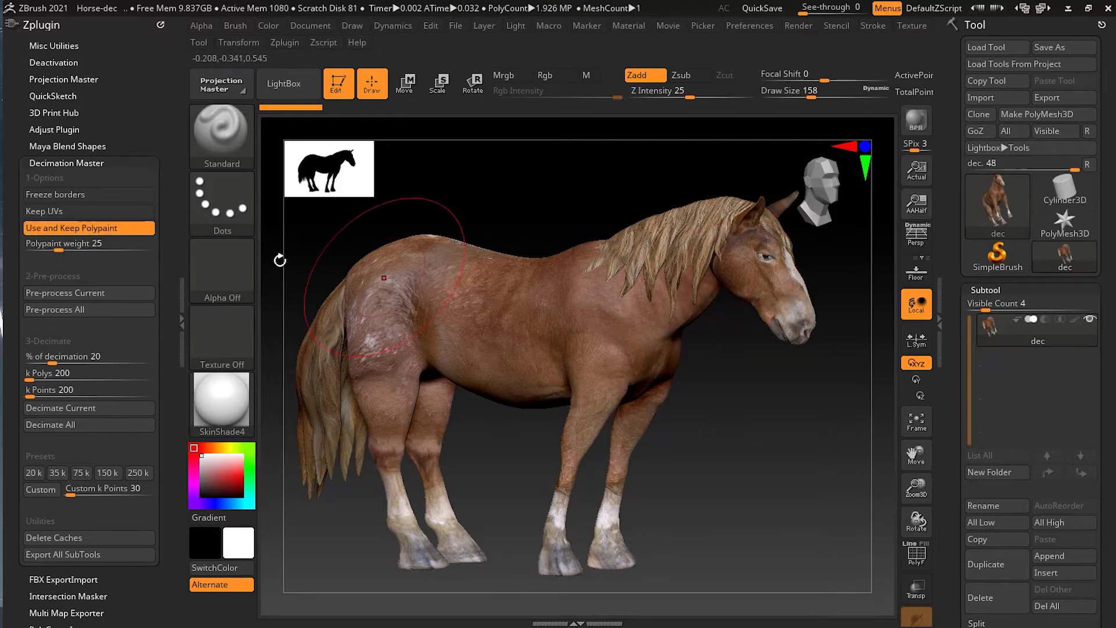
Step: Turn on Keep UVs in Decimation Master
{"action": "left_click", "coordinate": [56, 213]}
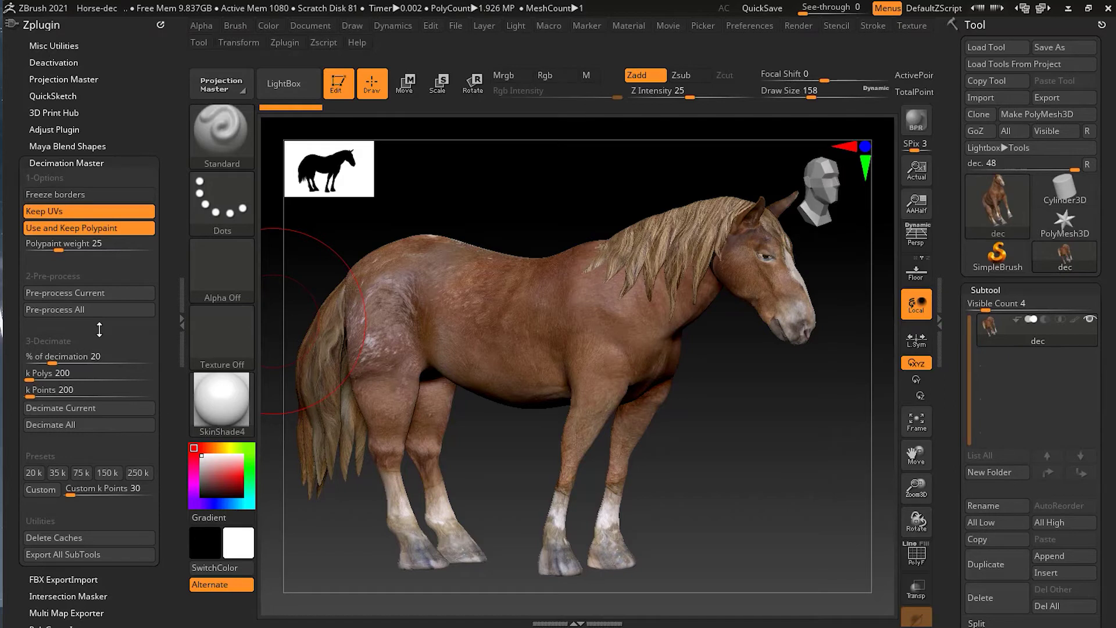
Step: Pre-process the horse subtool with Decimation Master, completing in about 1 min 7 sec
{"action": "left_click", "coordinate": [100, 293]}
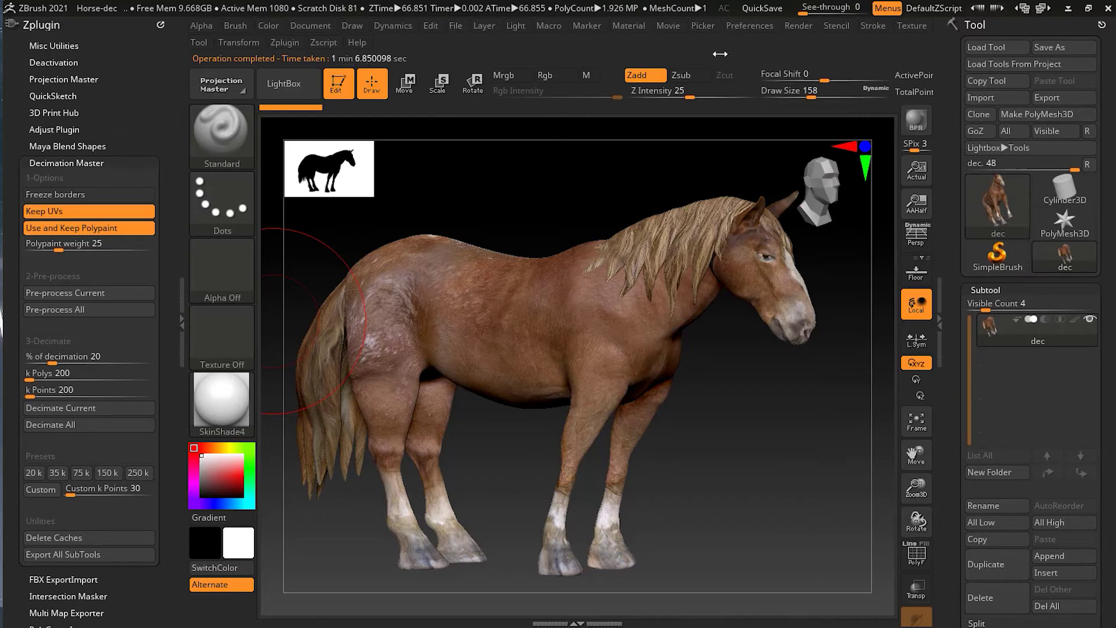
{"action": "left_click", "coordinate": [179, 349]}
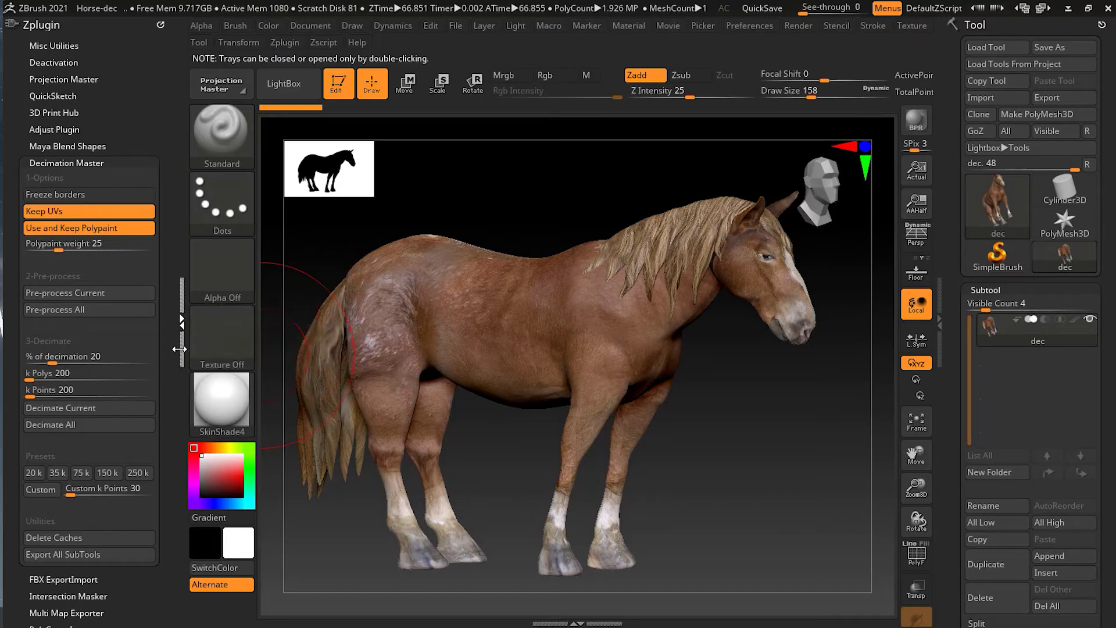
{"action": "double_click", "coordinate": [179, 349]}
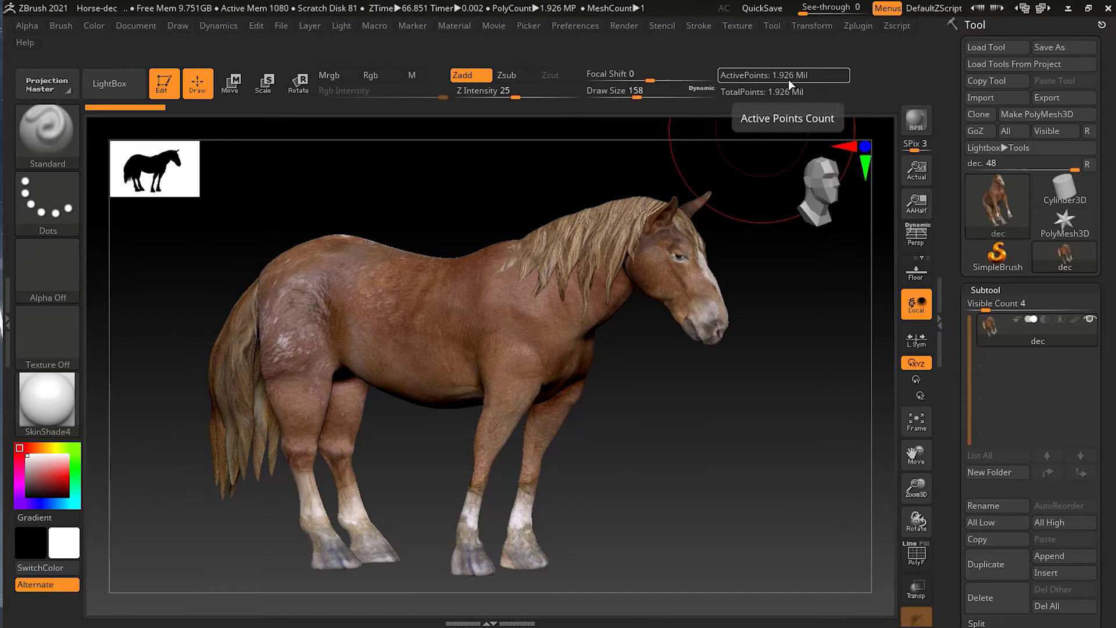
{"action": "left_click", "coordinate": [6, 347]}
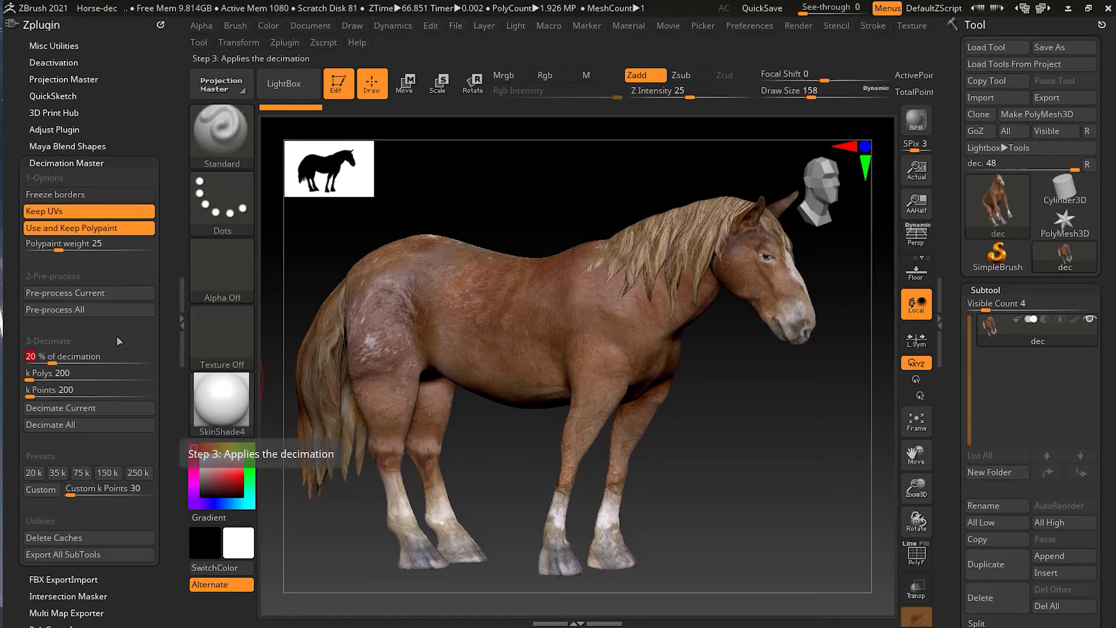
{"action": "type", "text": "5"}
Step: Confirm a 5% decimation target (about 192.65 k polys) and restore the collapsed plugin tray
{"action": "key", "text": "Return"}
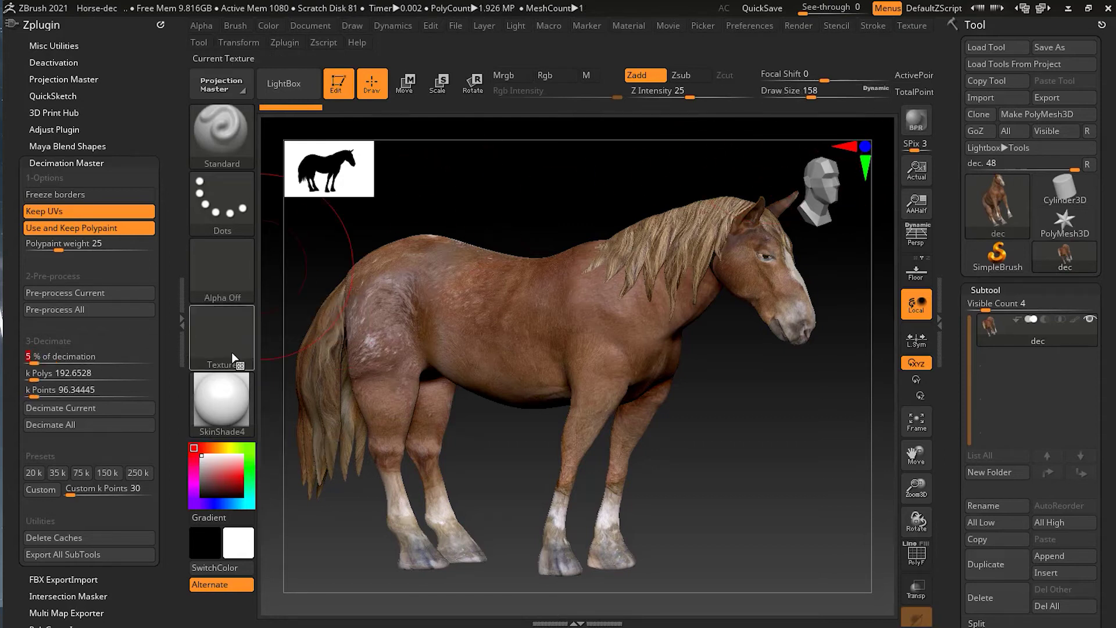
{"action": "left_click", "coordinate": [184, 352]}
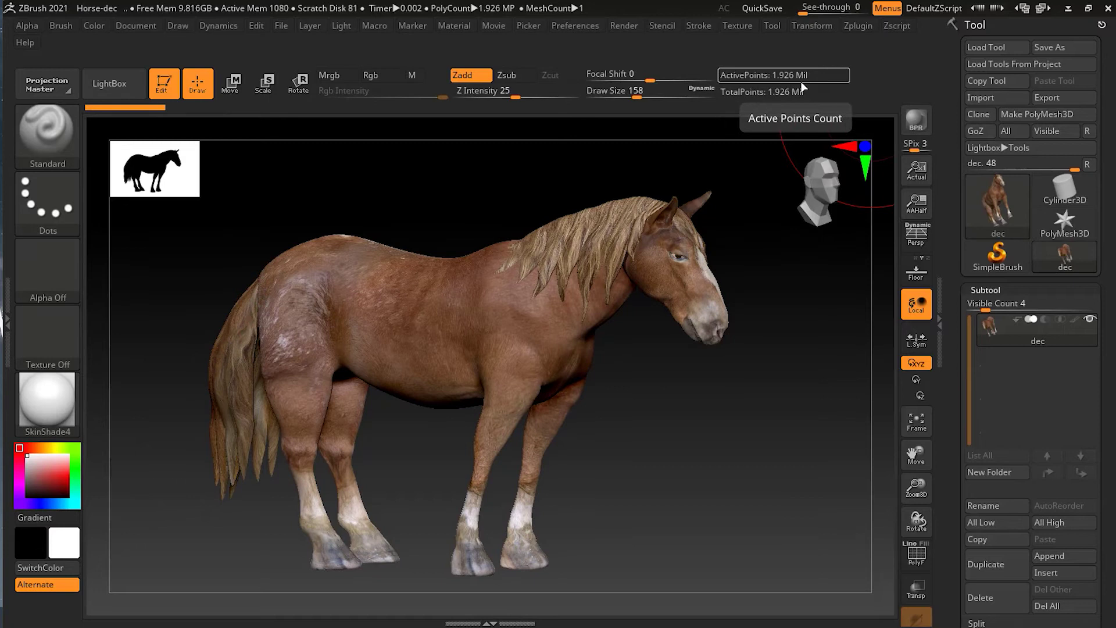
{"action": "left_click", "coordinate": [6, 346]}
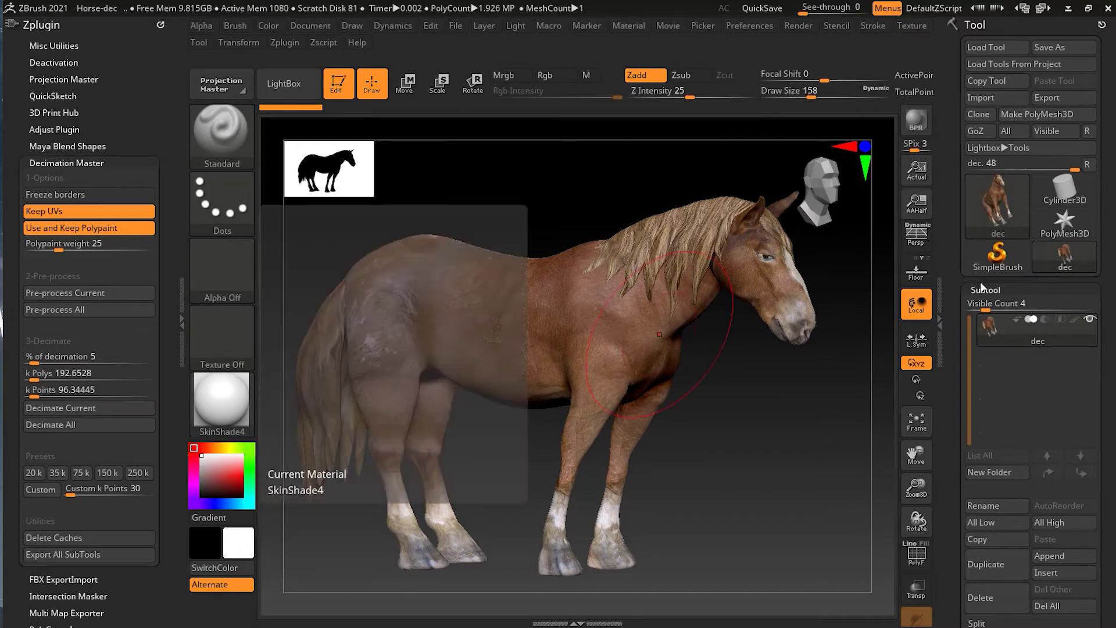
{"action": "mouse_move", "coordinate": [1018, 343]}
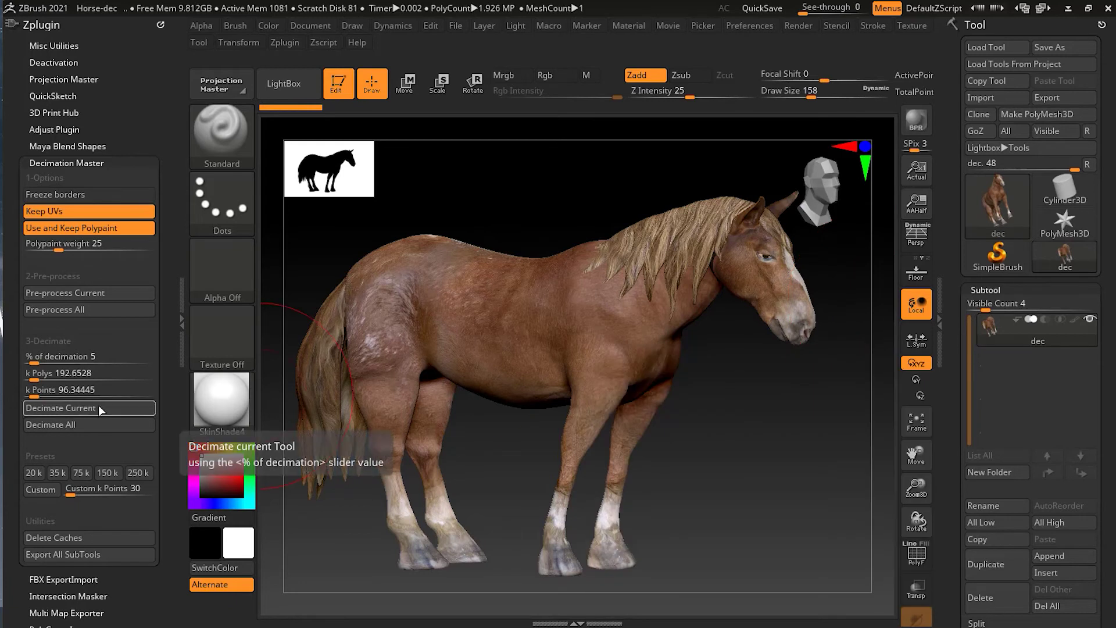
{"action": "left_click", "coordinate": [99, 408]}
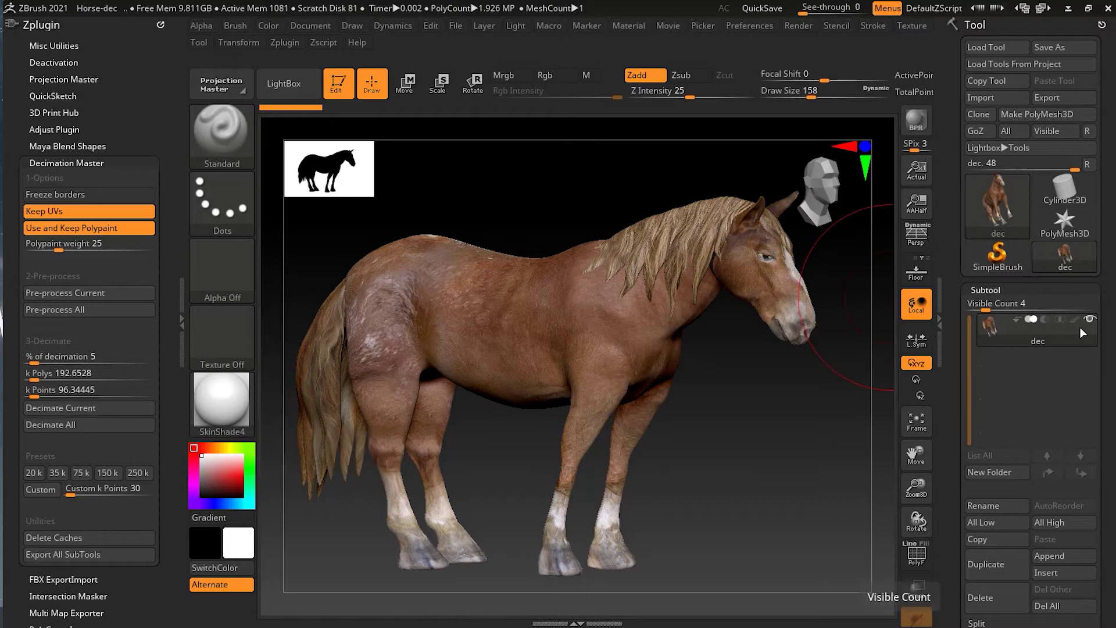
Step: Decimate the horse at 5%, leaving 191.966 K points with its painted texture intact
{"action": "mouse_move", "coordinate": [1065, 344]}
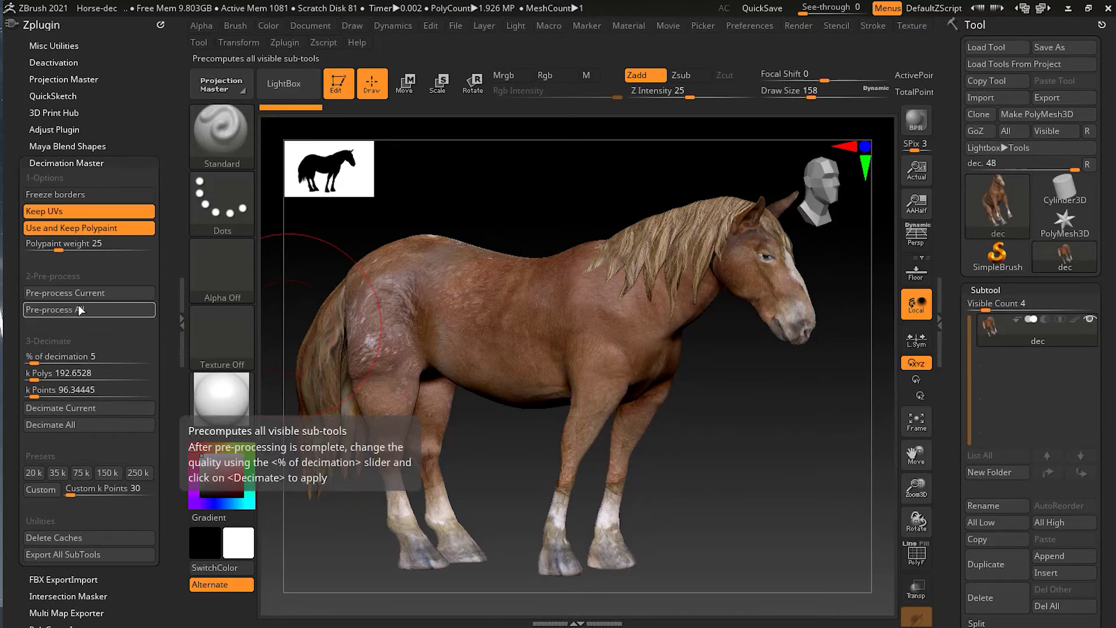
{"action": "left_click", "coordinate": [88, 406]}
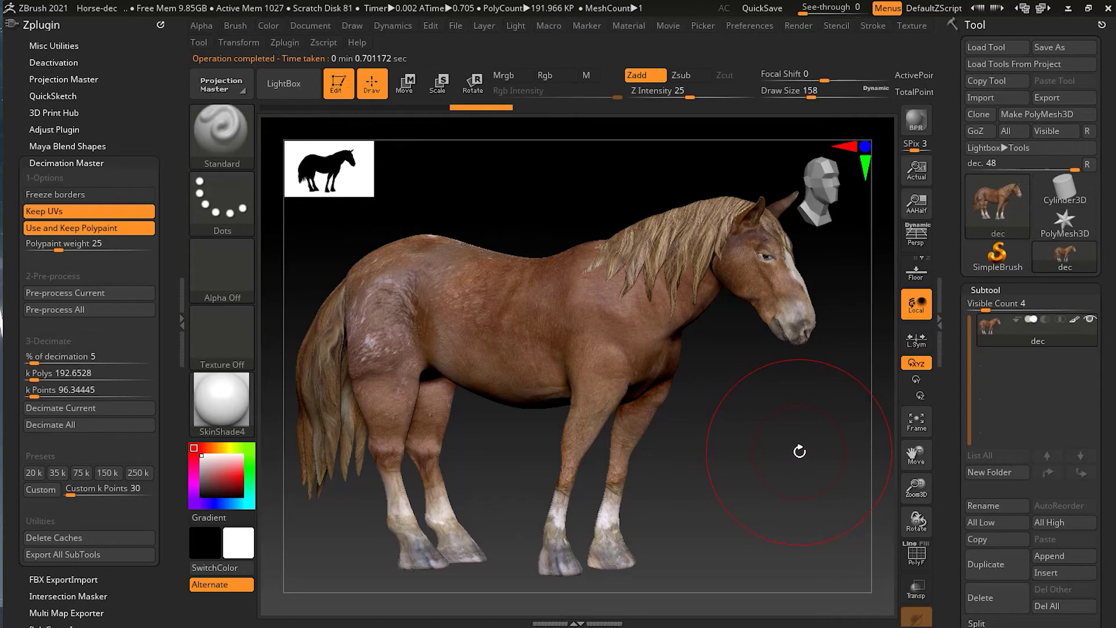
Step: Close the left plugin tray and zoom in on the decimated horse's neck and head
{"action": "double_click", "coordinate": [182, 332]}
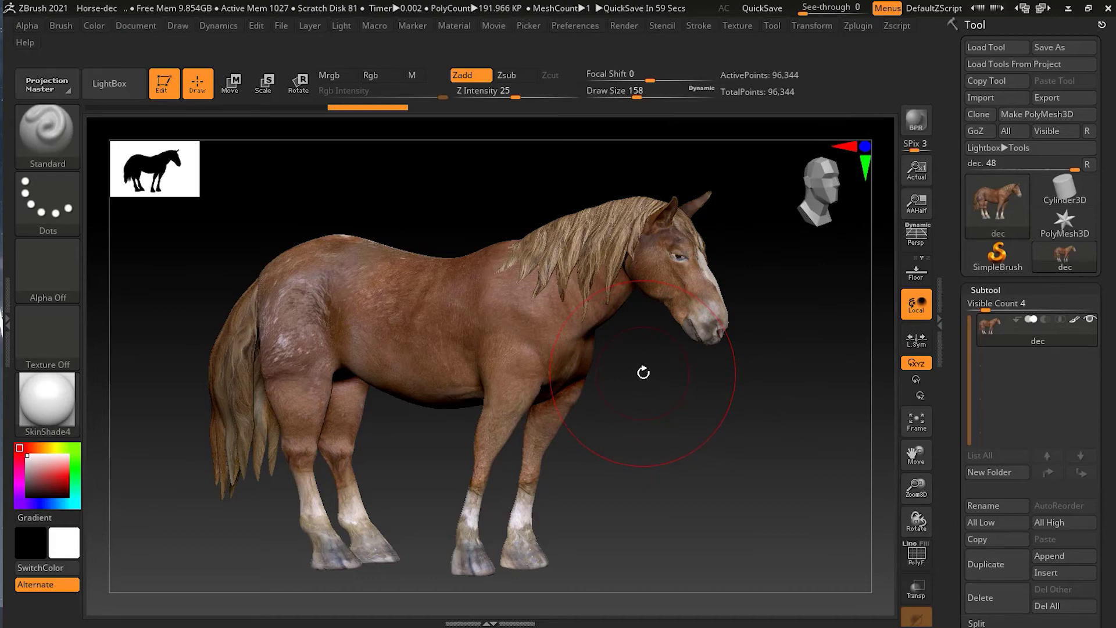
{"action": "left_click_drag", "start_coordinate": [643, 372], "coordinate": [668, 449], "text": "alt"}
{"action": "key", "text": "shift"}
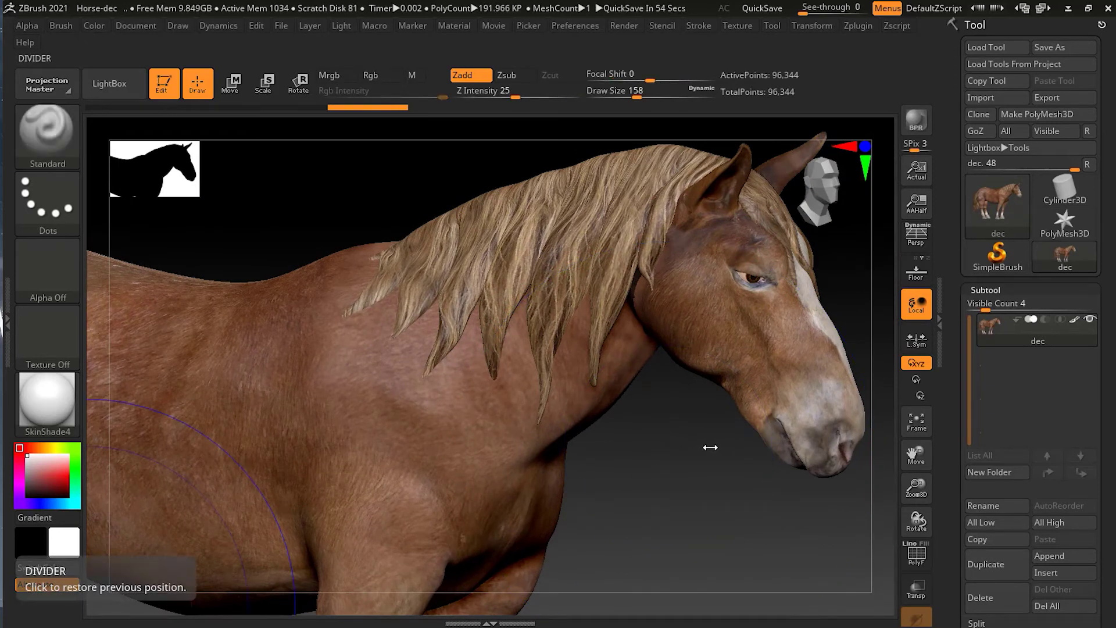
{"action": "key", "text": "shift+f"}
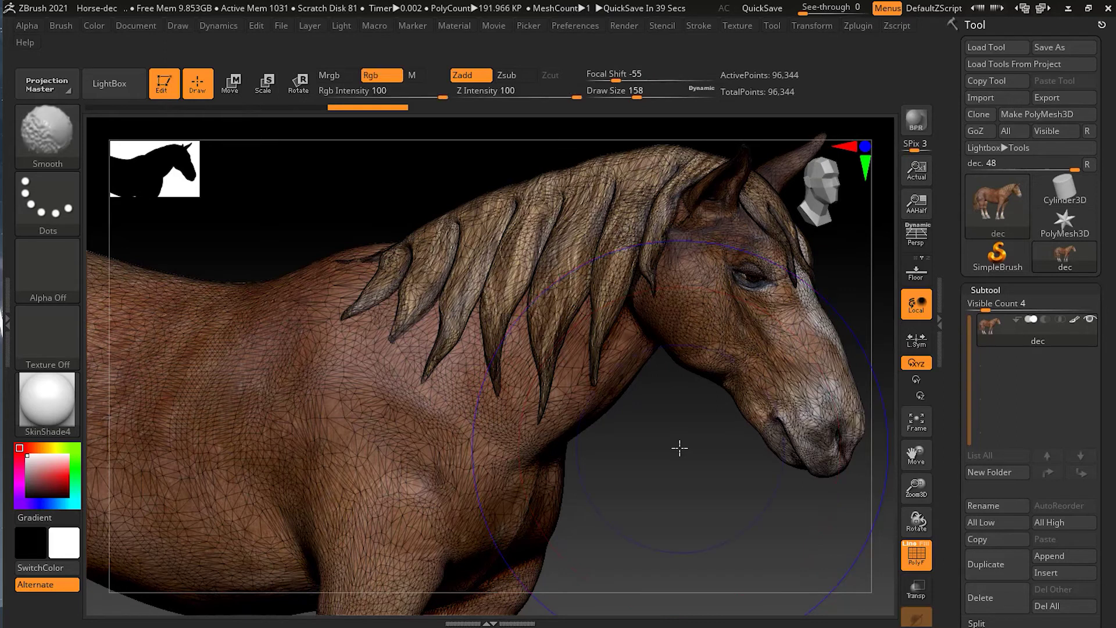
{"action": "key", "text": "shift+f"}
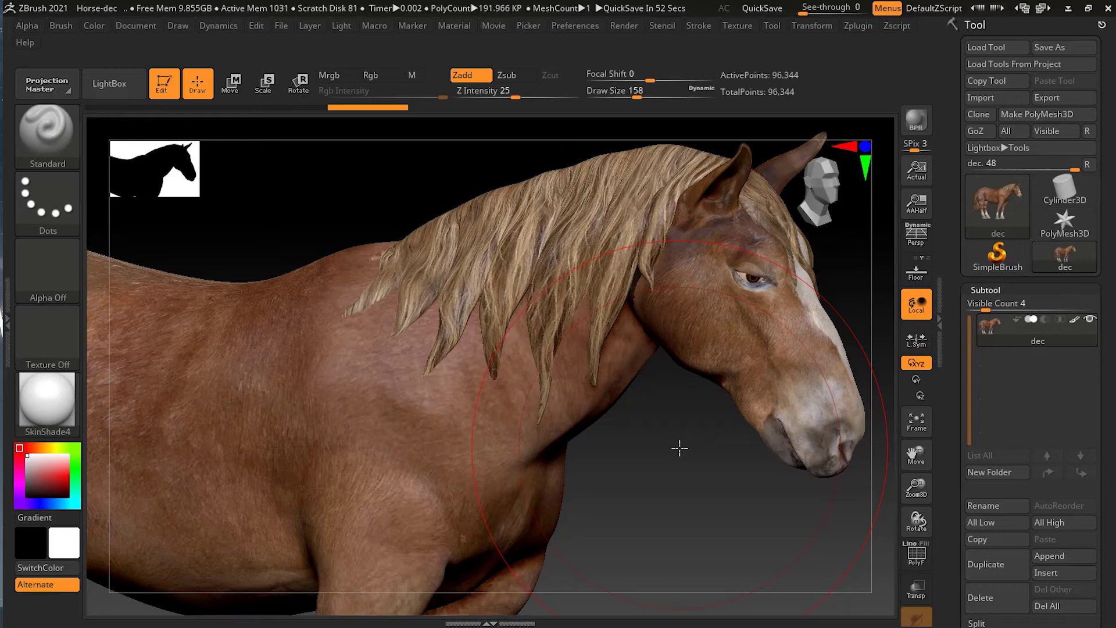
Step: Reopen the left tray with Decimation Master settings, still at 5% decimation
{"action": "left_click", "coordinate": [7, 353]}
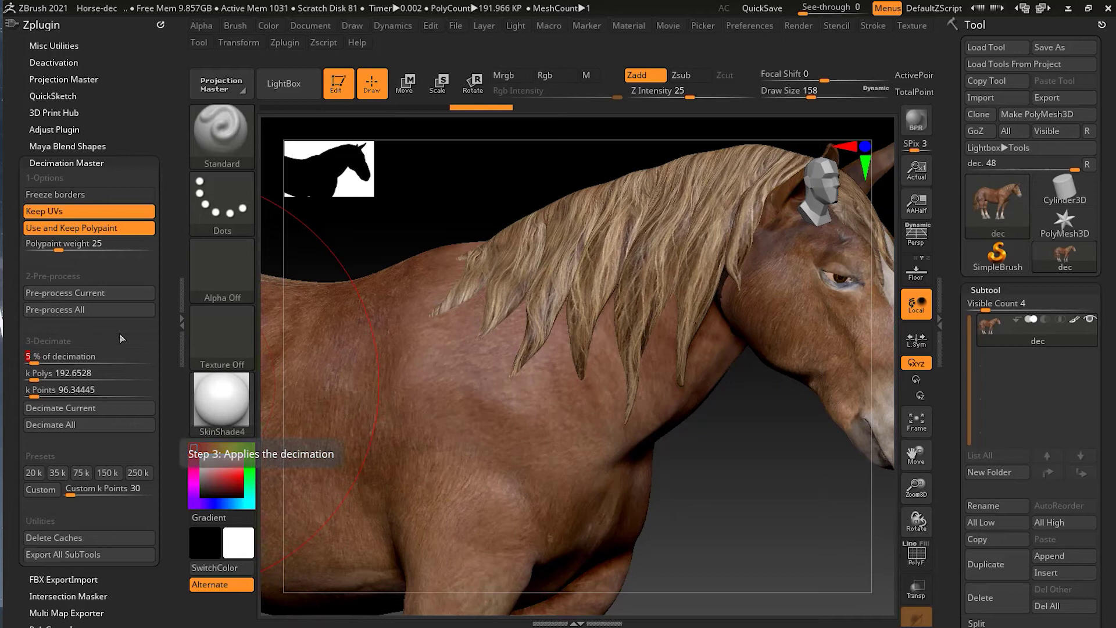
Step: Set the decimation target to 0.5% and decimate the horse again
{"action": "type", "text": "0.5"}
{"action": "key", "text": "Return"}
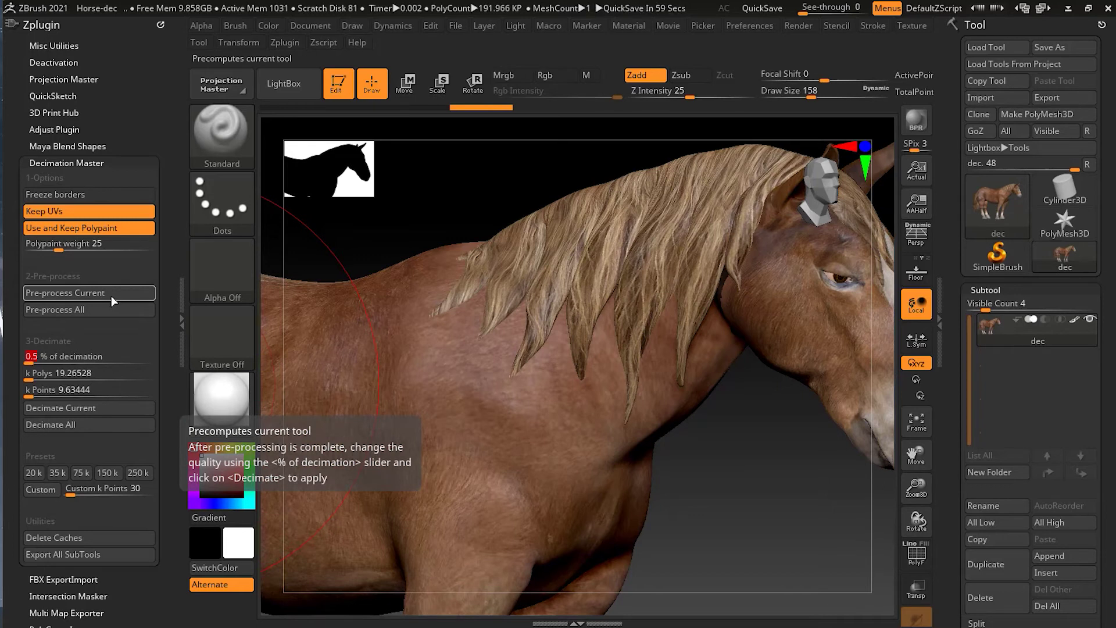
{"action": "left_click", "coordinate": [83, 410]}
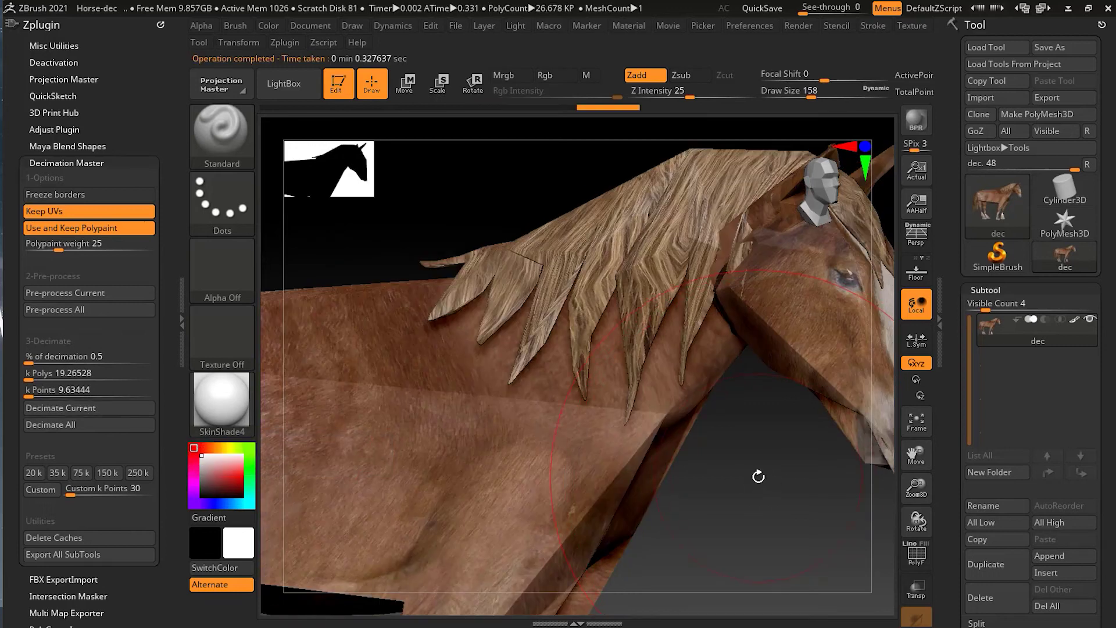
Step: Inspect the decimated horse with PolyF wireframe on, then hide it and undo the decimation
{"action": "left_click_drag", "start_coordinate": [772, 493], "coordinate": [779, 396]}
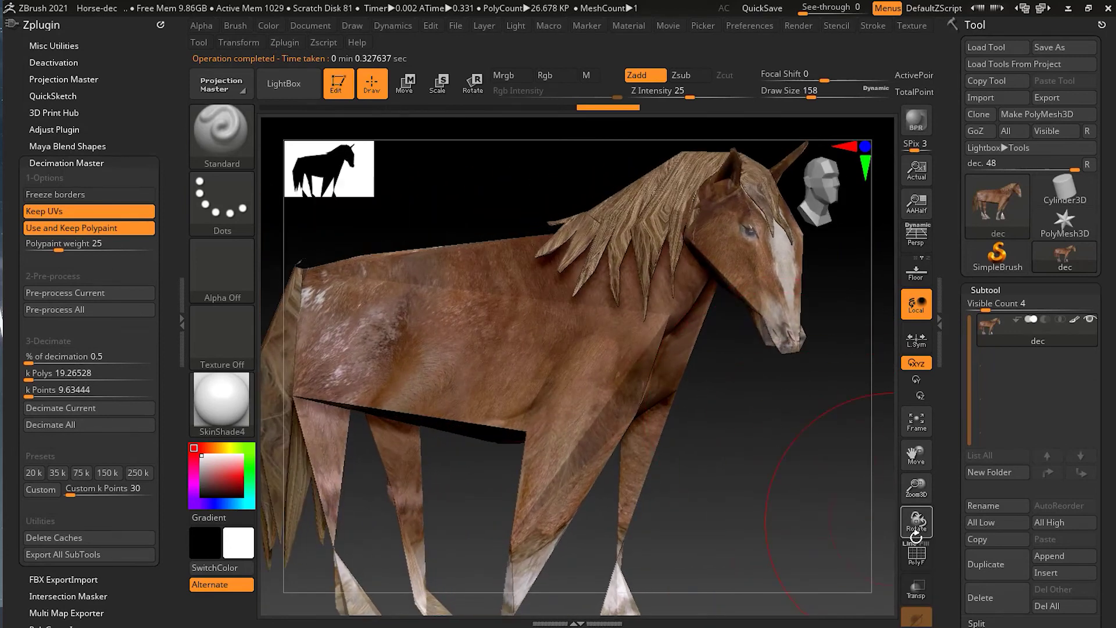
{"action": "left_click", "coordinate": [918, 557]}
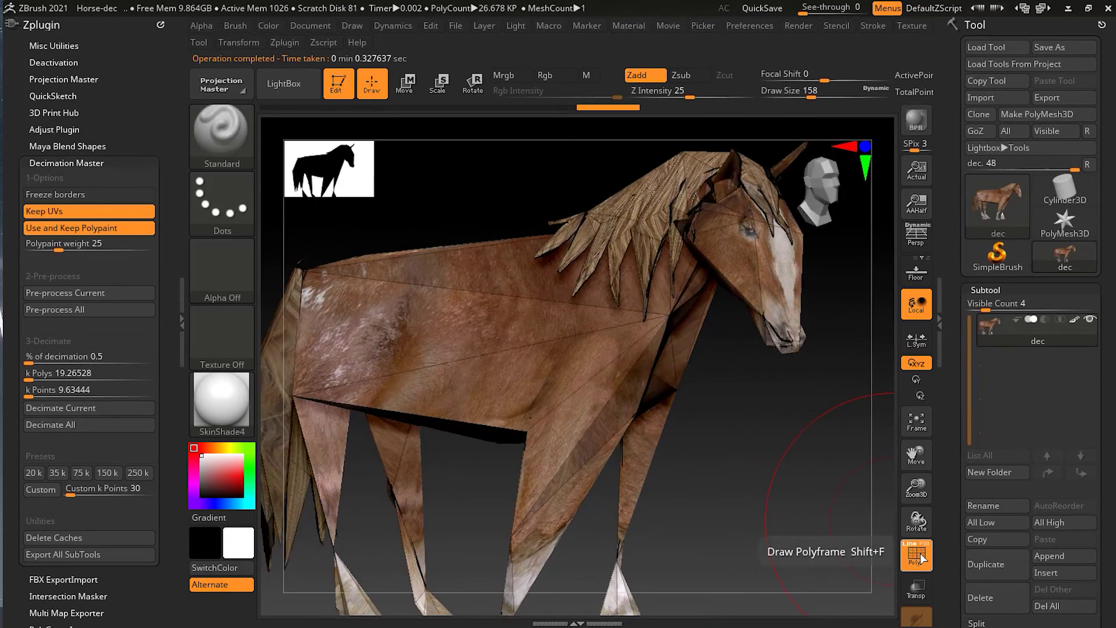
{"action": "mouse_move", "coordinate": [725, 486]}
{"action": "left_mouse_down"}
{"action": "mouse_move", "coordinate": [817, 484]}
{"action": "mouse_move", "coordinate": [723, 481]}
{"action": "left_mouse_up"}
{"action": "left_click", "coordinate": [917, 557]}
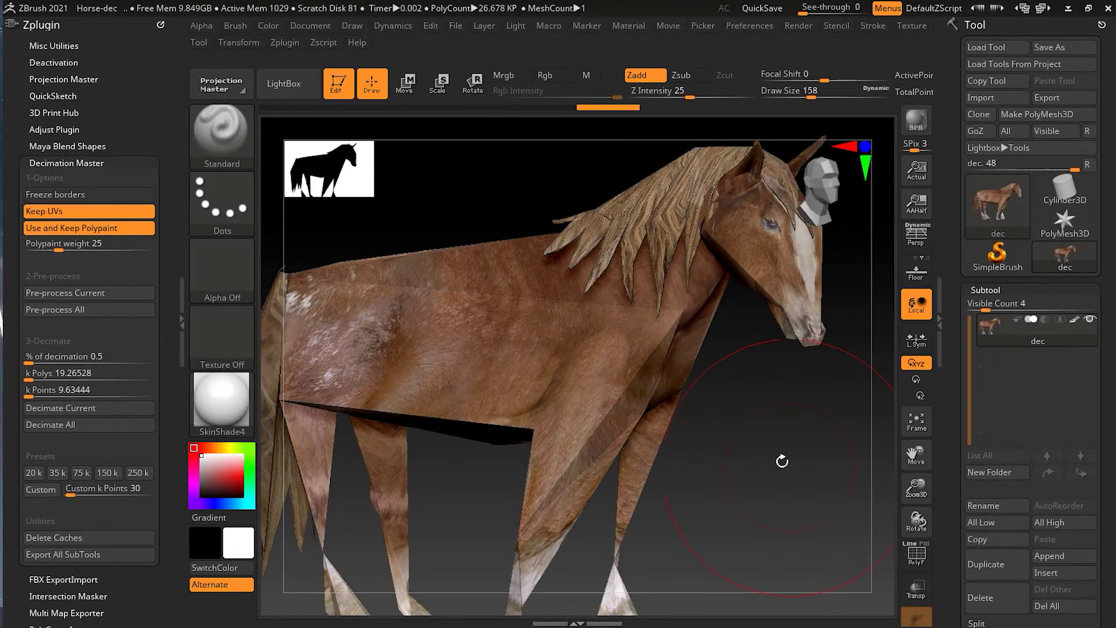
{"action": "key", "text": "ctrl+z"}
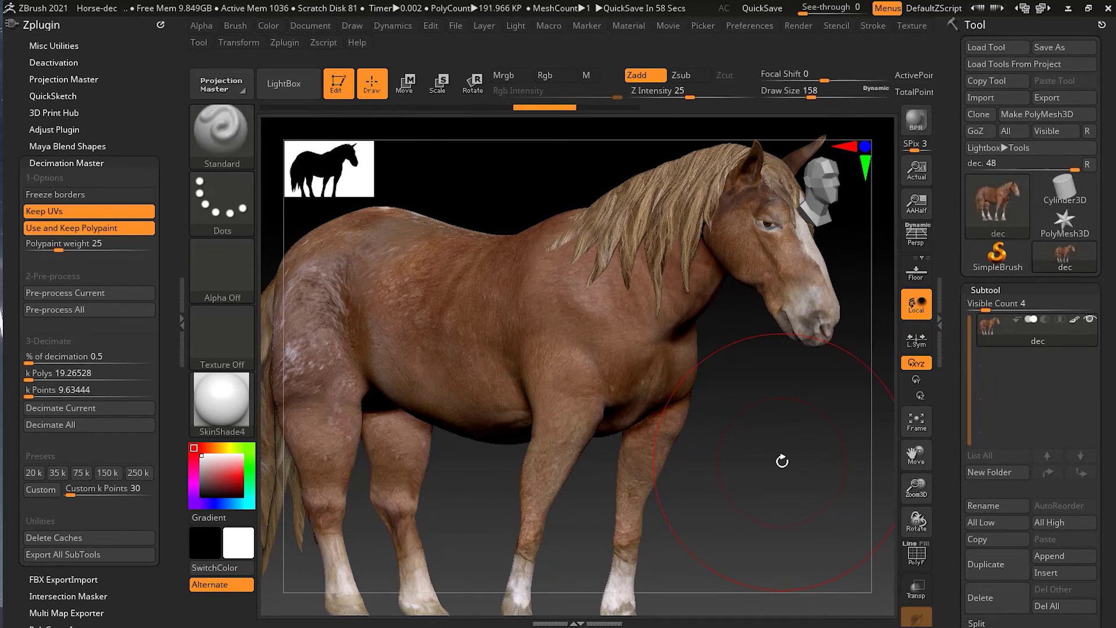
Step: Undo back to the full 1.926-million-point horse and reopen Decimation Master at 0.5%
{"action": "left_click", "coordinate": [183, 349]}
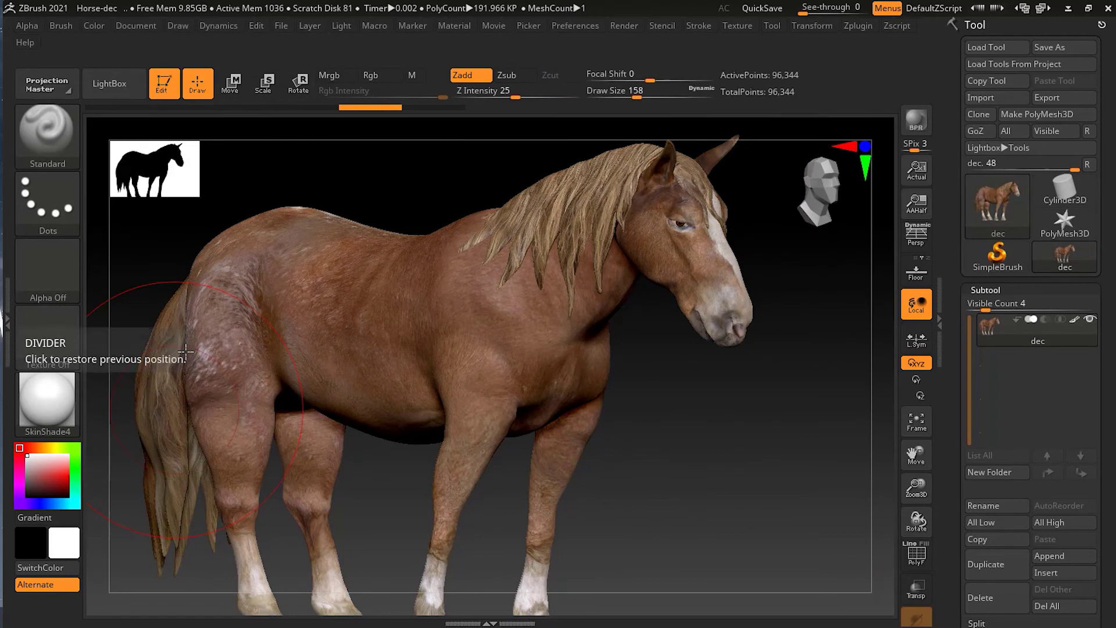
{"action": "key", "text": "ctrl"}
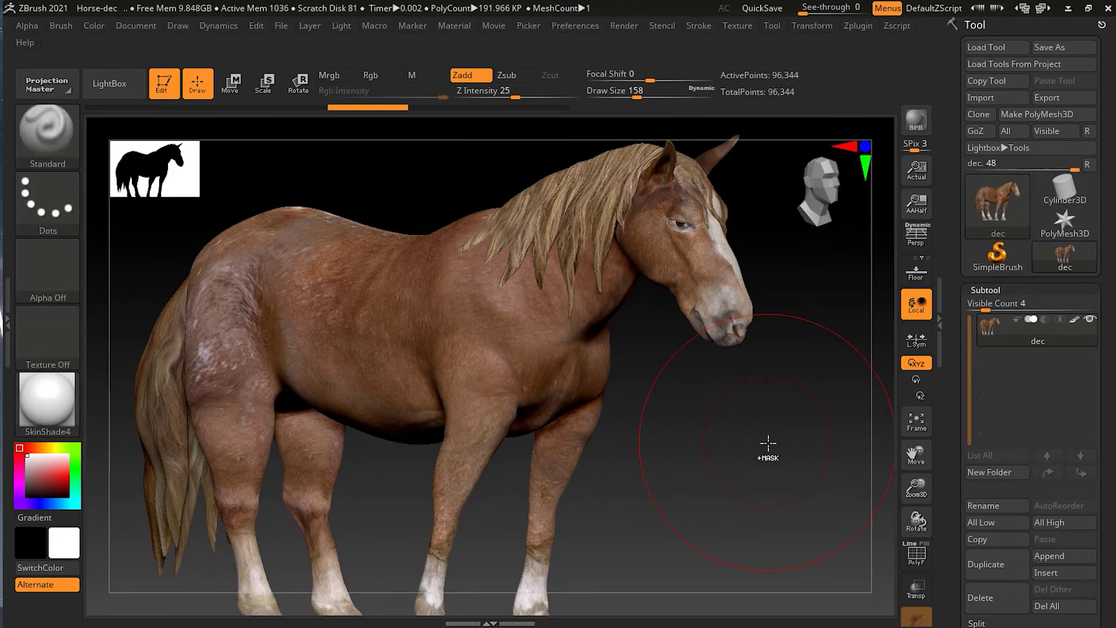
{"action": "key", "text": "ctrl"}
{"action": "key", "text": "ctrl+z"}
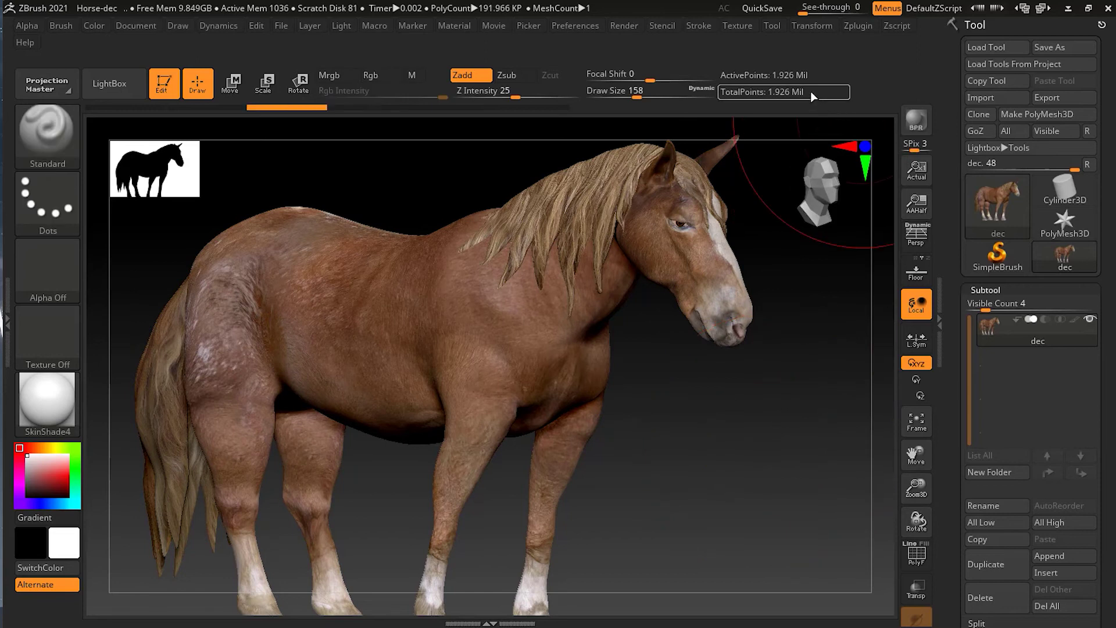
{"action": "left_click", "coordinate": [6, 352]}
{"action": "double_click", "coordinate": [6, 352]}
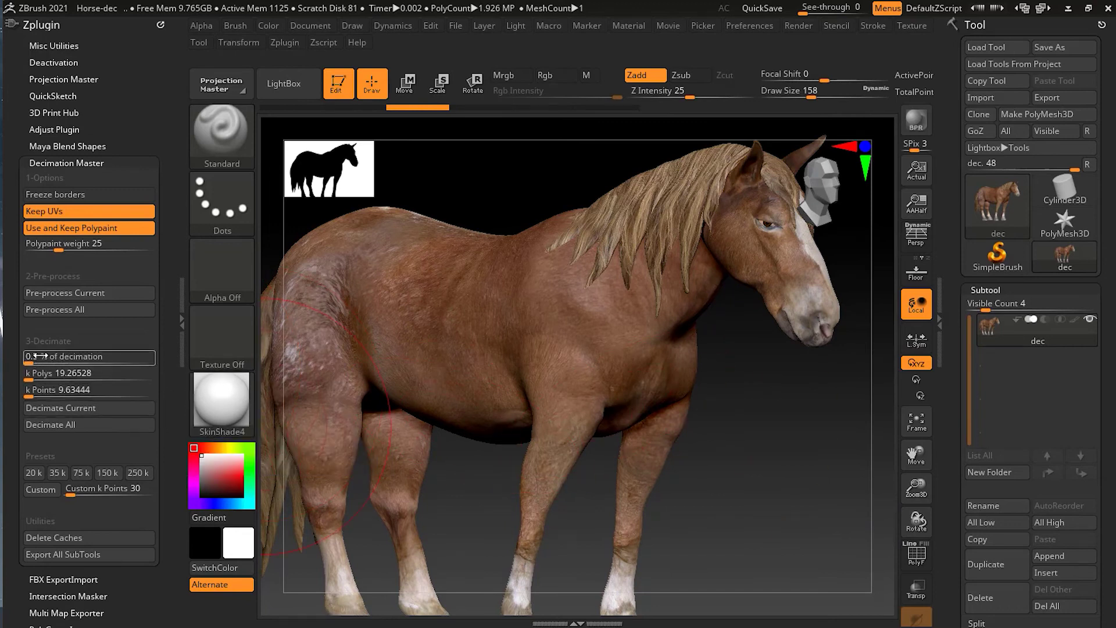
{"action": "left_click", "coordinate": [85, 406]}
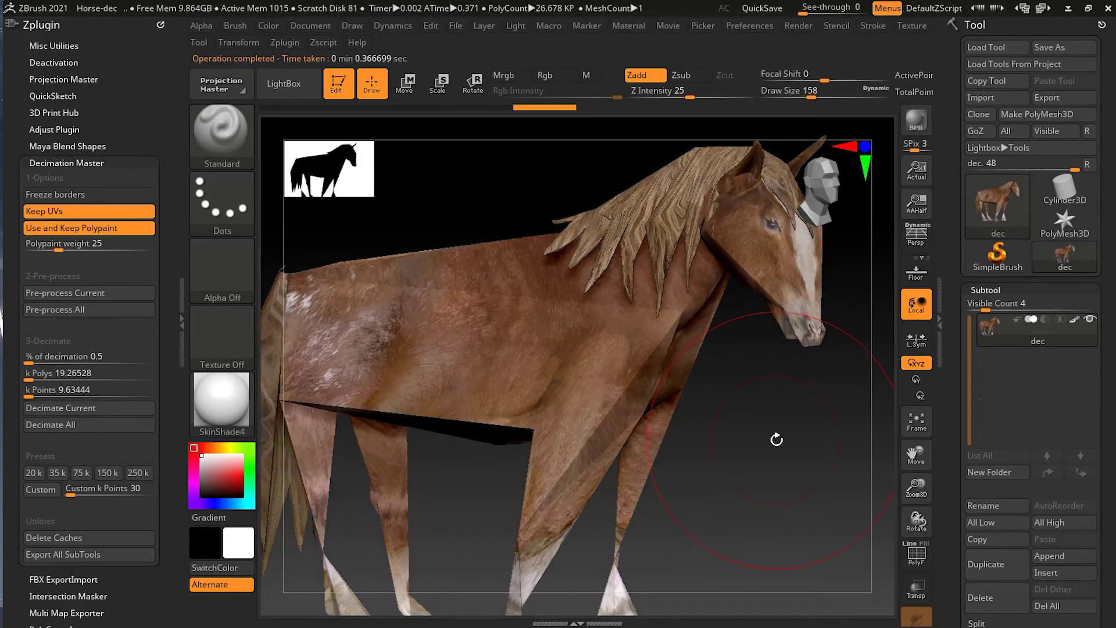
{"action": "key", "text": "ctrl"}
{"action": "key", "text": "ctrl+z"}
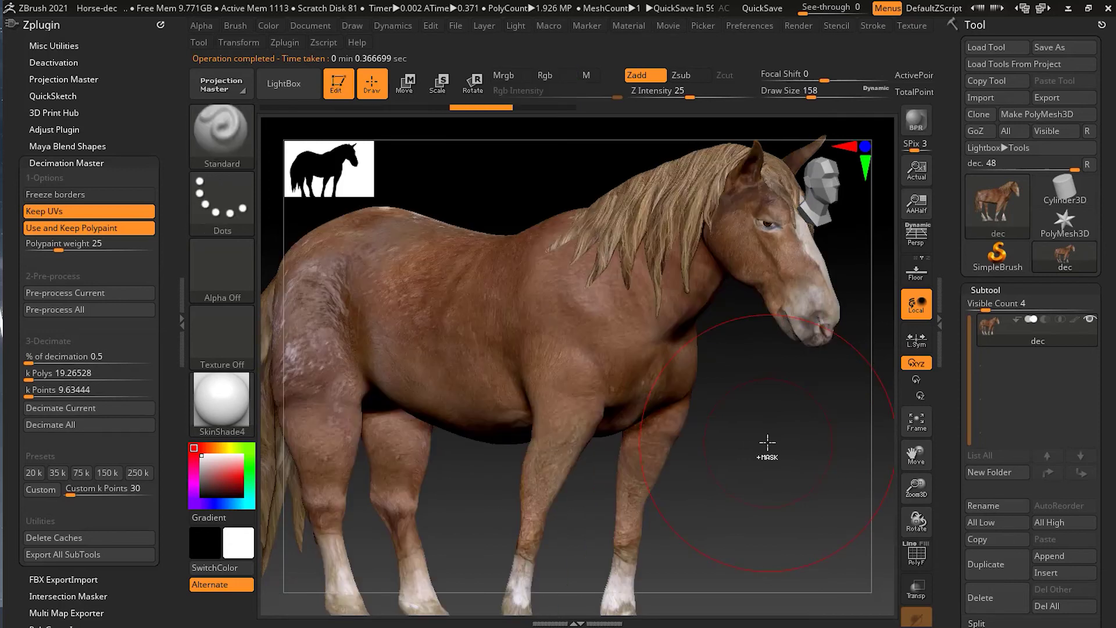
Step: Set Decimation Master's % of decimation to 10 and decimate the horse to about 384.654 K points
{"action": "left_click", "coordinate": [99, 357]}
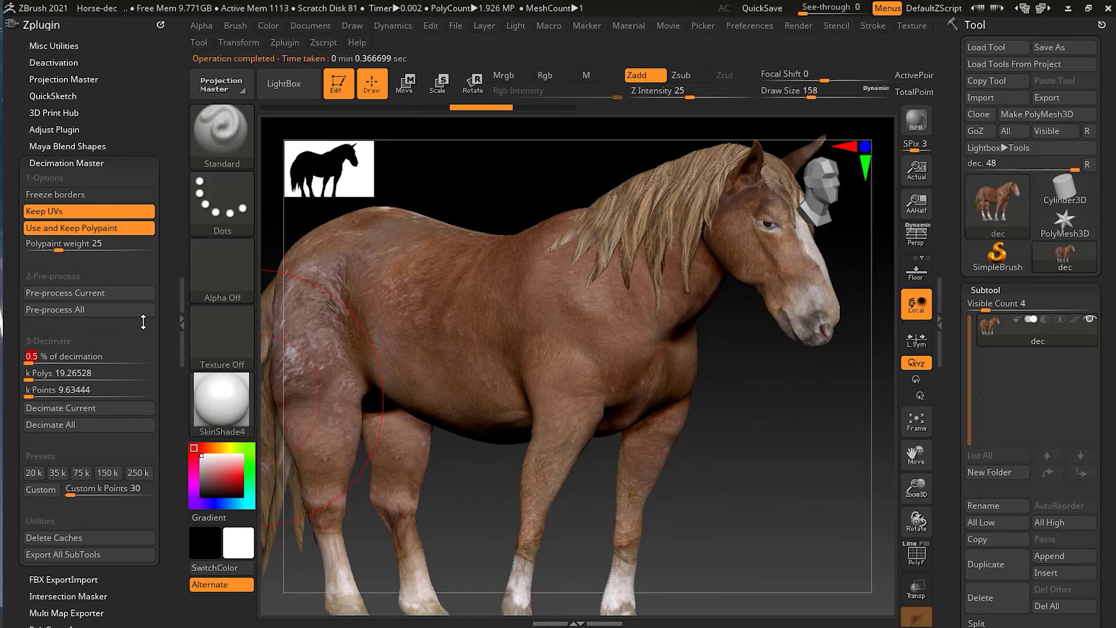
{"action": "type", "text": "10"}
{"action": "key", "text": "Return"}
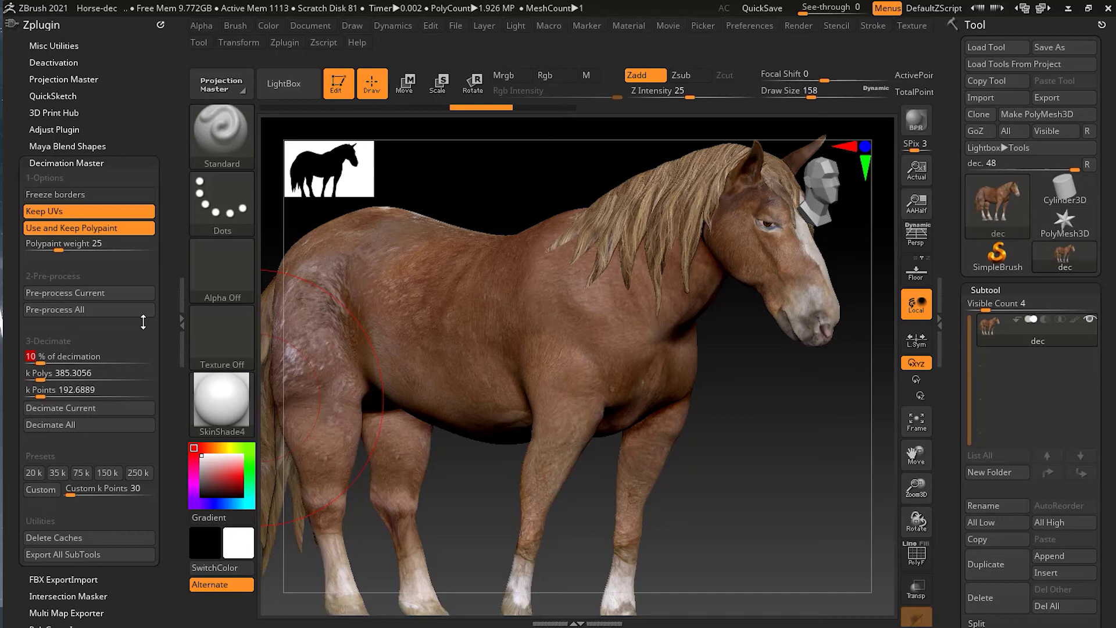
{"action": "left_click", "coordinate": [92, 409]}
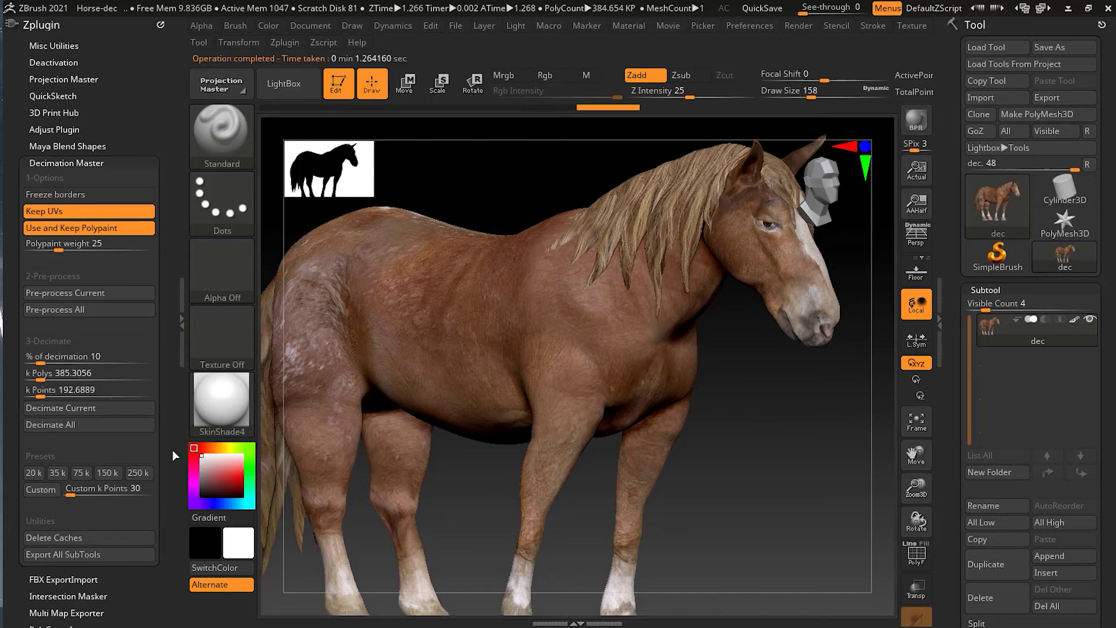
Step: Close the left tray, turn on PolyF wireframe, and rotate to inspect the decimated mesh density
{"action": "left_click", "coordinate": [180, 342]}
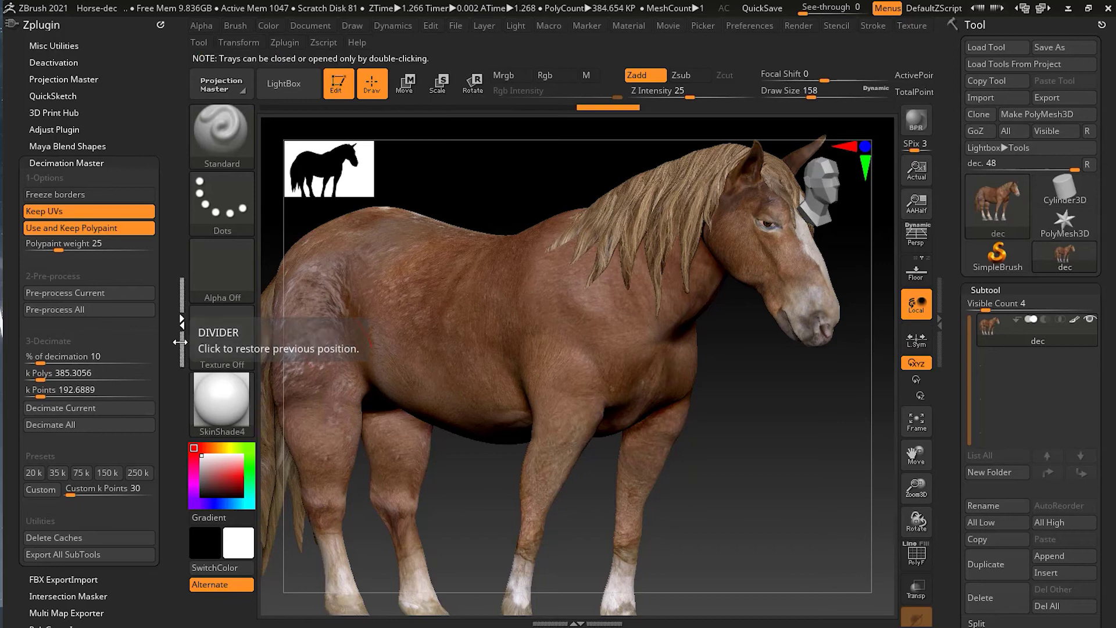
{"action": "double_click", "coordinate": [180, 342]}
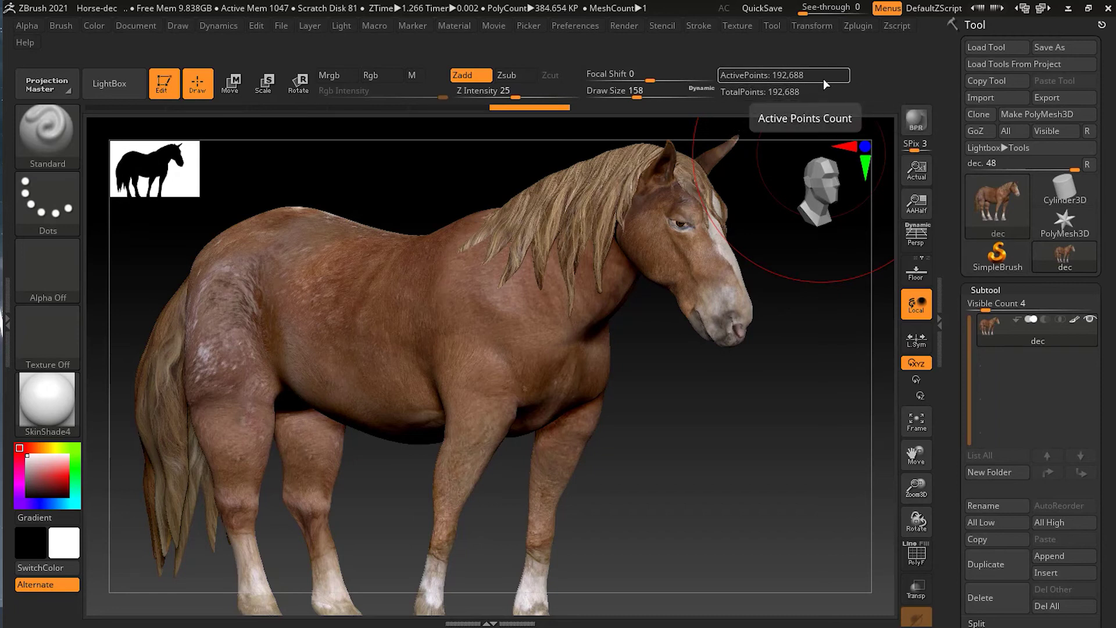
{"action": "left_click", "coordinate": [918, 558]}
{"action": "mouse_move", "coordinate": [701, 414]}
{"action": "left_mouse_down"}
{"action": "mouse_move", "coordinate": [780, 404]}
{"action": "mouse_move", "coordinate": [700, 409]}
{"action": "mouse_move", "coordinate": [673, 391]}
{"action": "mouse_move", "coordinate": [690, 372]}
{"action": "mouse_move", "coordinate": [663, 361]}
{"action": "mouse_move", "coordinate": [782, 349]}
{"action": "mouse_move", "coordinate": [698, 464]}
{"action": "mouse_move", "coordinate": [626, 476]}
{"action": "mouse_move", "coordinate": [673, 441]}
{"action": "left_mouse_up"}
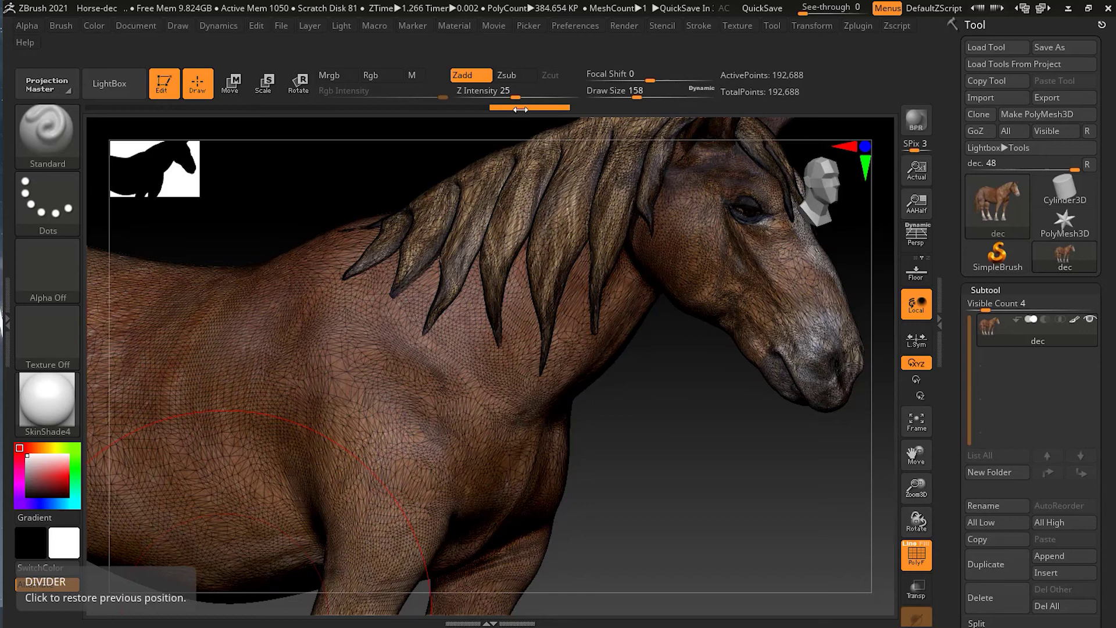
{"action": "left_click", "coordinate": [455, 107]}
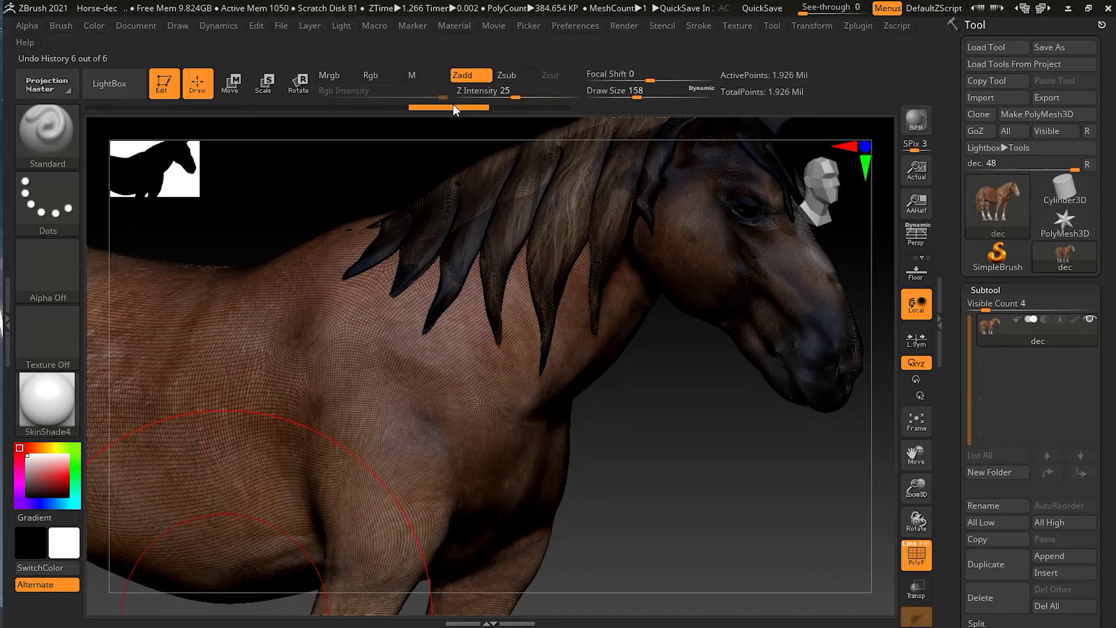
{"action": "left_click_drag", "start_coordinate": [613, 406], "coordinate": [730, 386]}
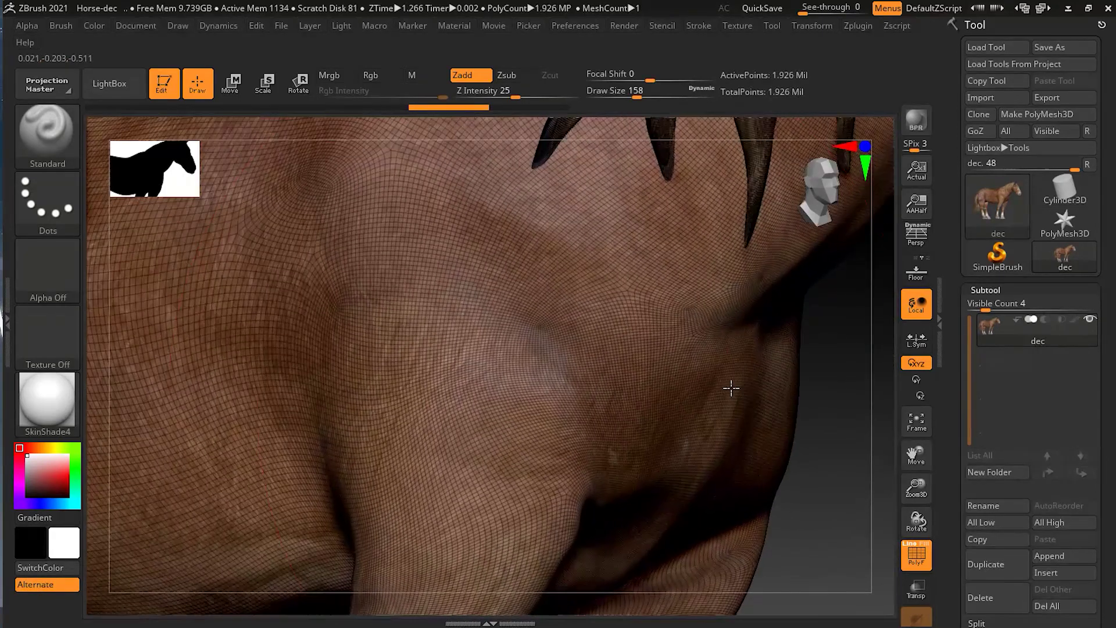
{"action": "left_click", "coordinate": [557, 109]}
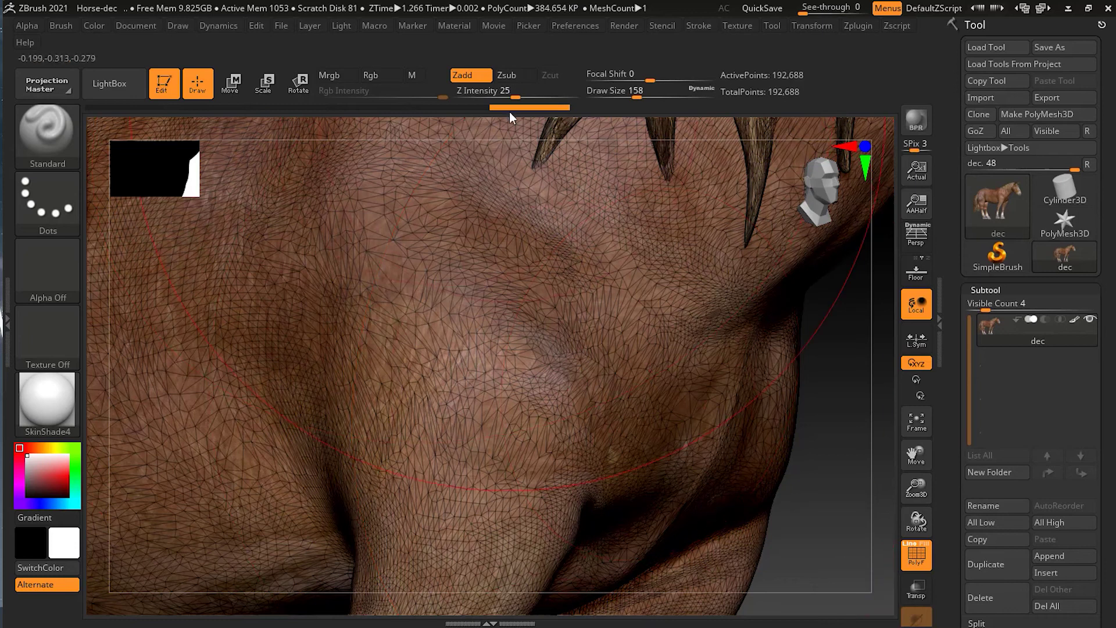
{"action": "left_click", "coordinate": [456, 102]}
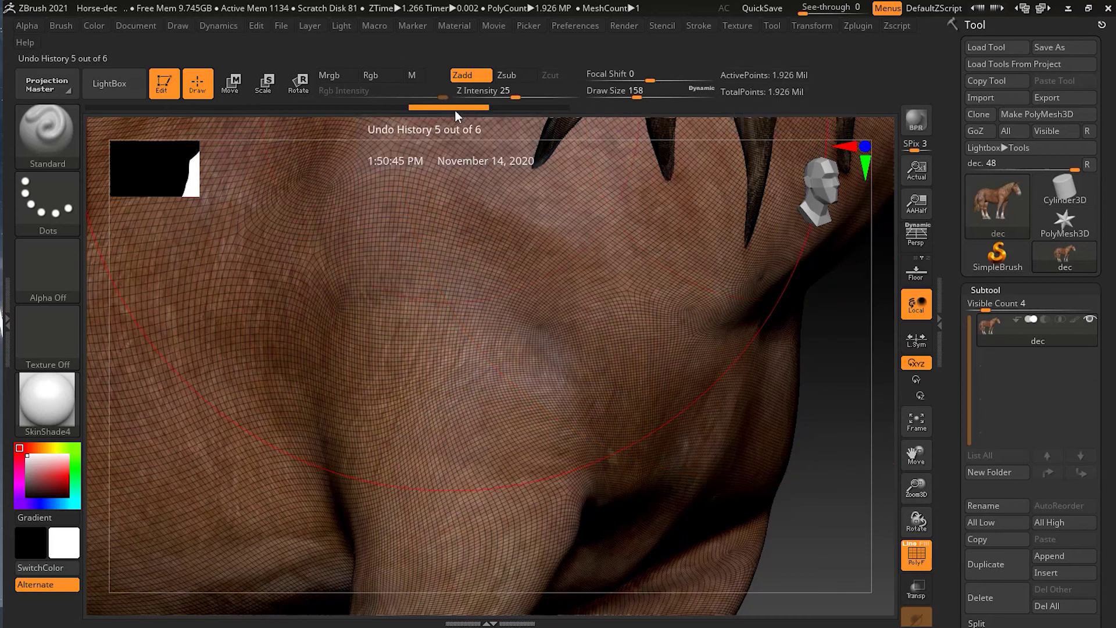
{"action": "left_click_drag", "start_coordinate": [461, 107], "coordinate": [571, 105]}
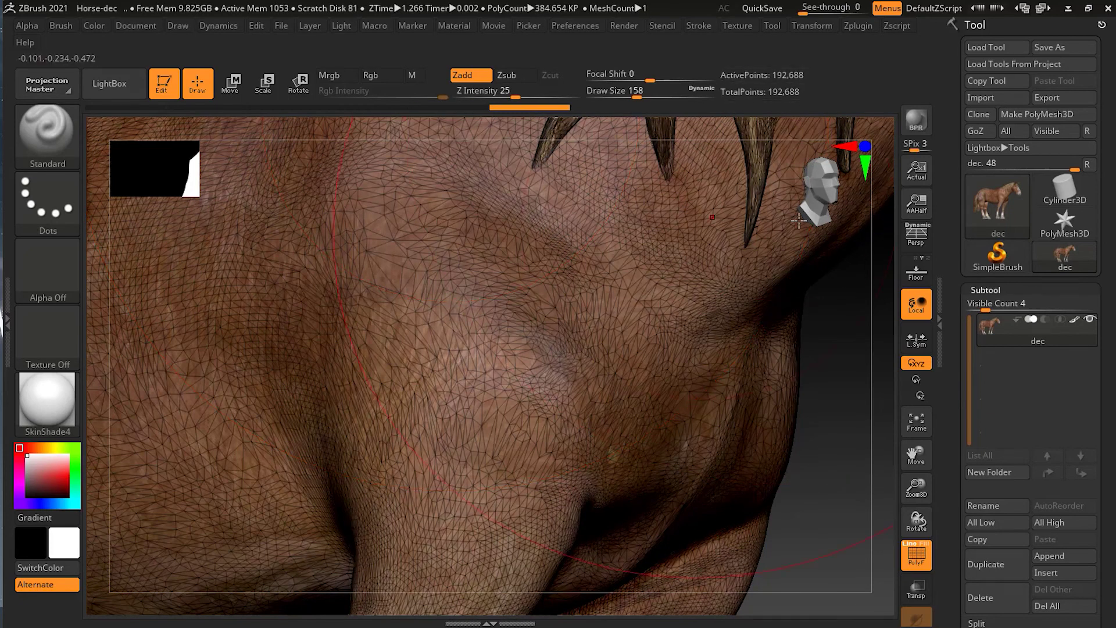
{"action": "right_click_drag", "start_coordinate": [822, 473], "coordinate": [674, 483], "text": "ctrl"}
{"action": "mouse_move", "coordinate": [674, 483]}
{"action": "left_mouse_down"}
{"action": "mouse_move", "coordinate": [633, 459]}
{"action": "mouse_move", "coordinate": [735, 418]}
{"action": "mouse_move", "coordinate": [802, 461]}
{"action": "left_mouse_up"}
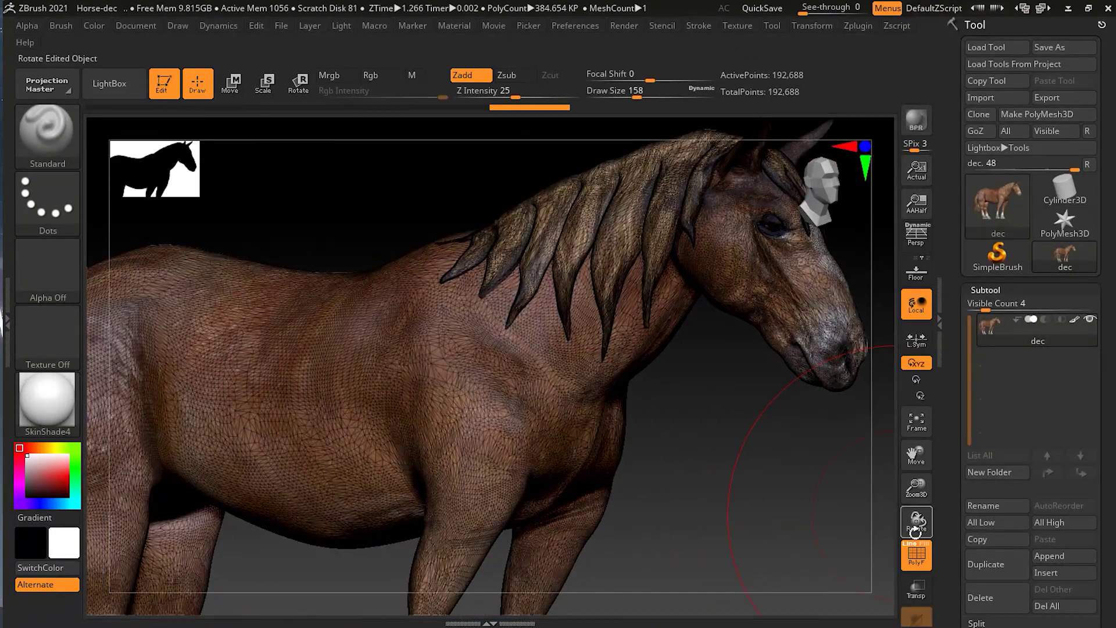
Step: Turn off PolyF and frame the whole textured horse with its coat, mane and leg markings
{"action": "left_click", "coordinate": [915, 555]}
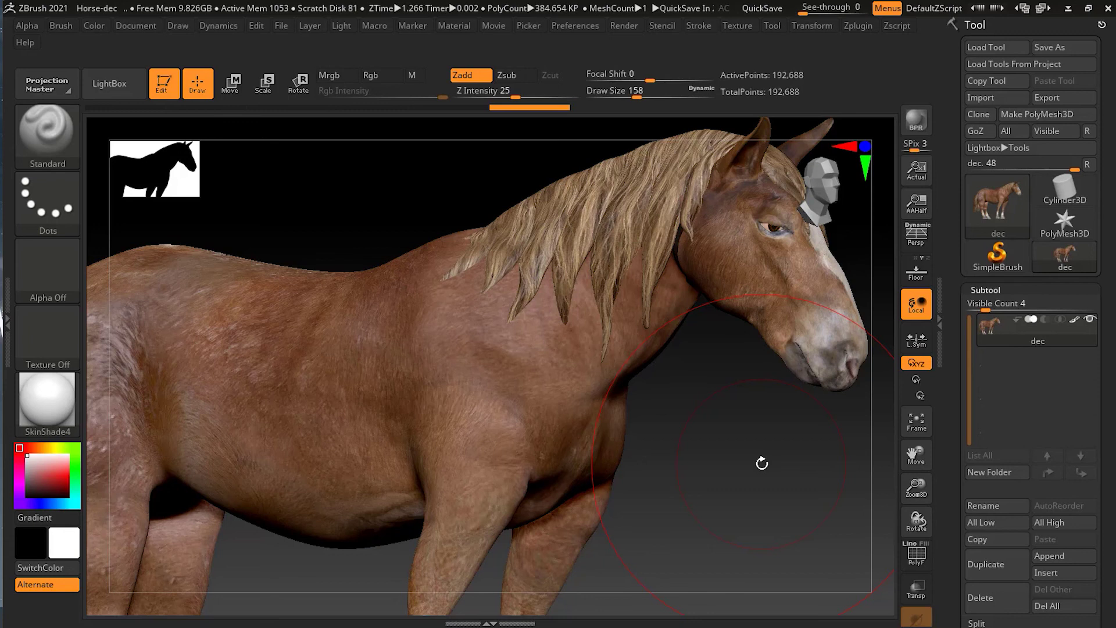
{"action": "right_click_drag", "start_coordinate": [761, 464], "coordinate": [655, 460], "text": "ctrl"}
{"action": "left_click_drag", "start_coordinate": [731, 430], "coordinate": [704, 460]}
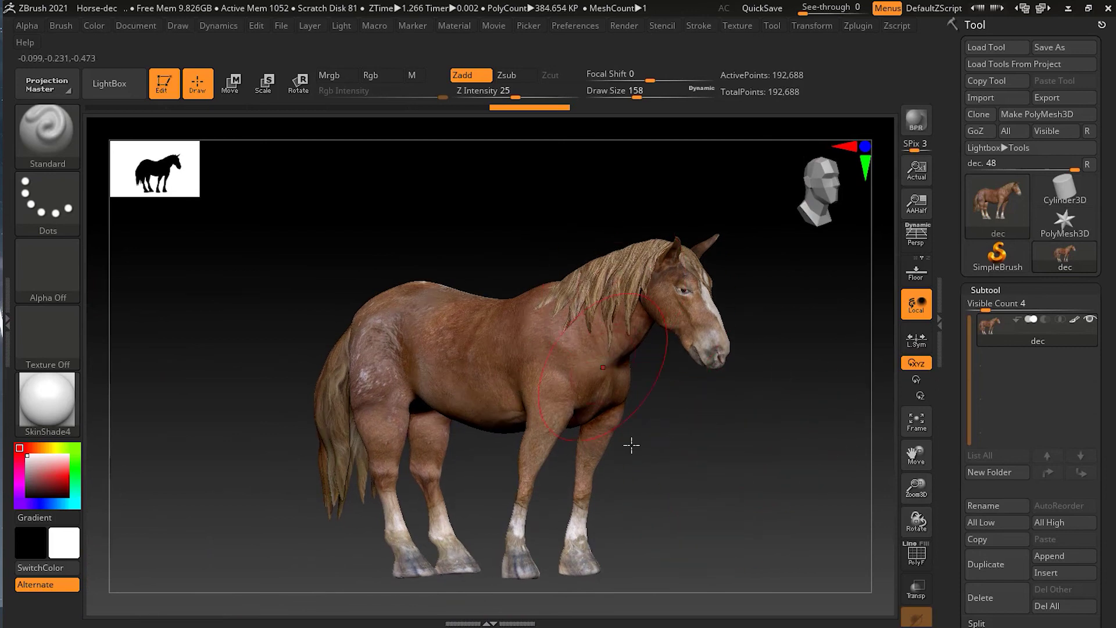